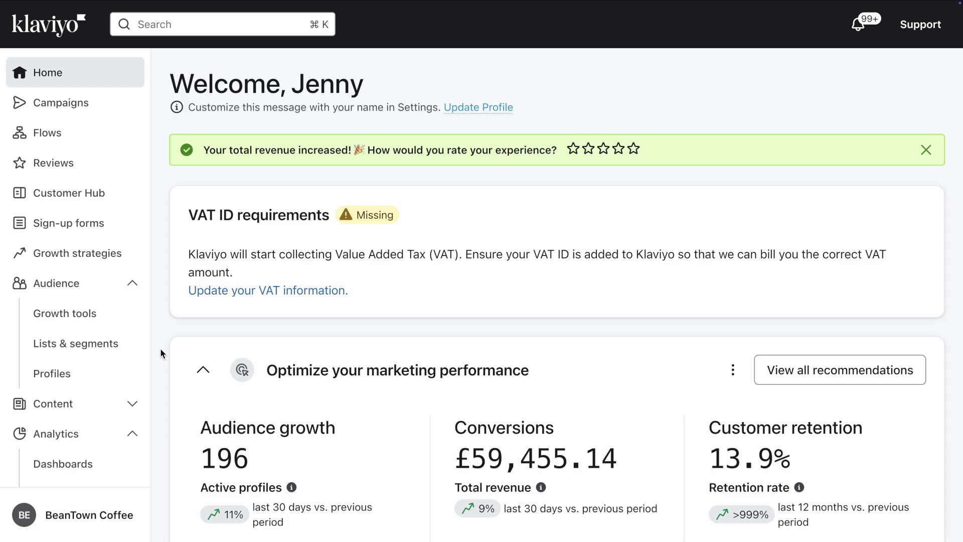
# Go to account Settings > Translation and switch on Translate messages.
pyautogui.click(146, 501)
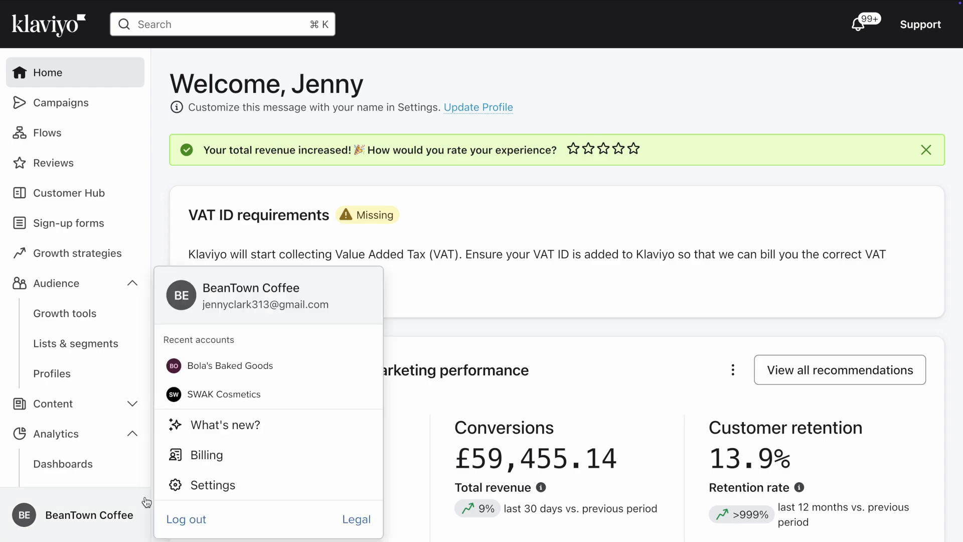
pyautogui.click(187, 489)
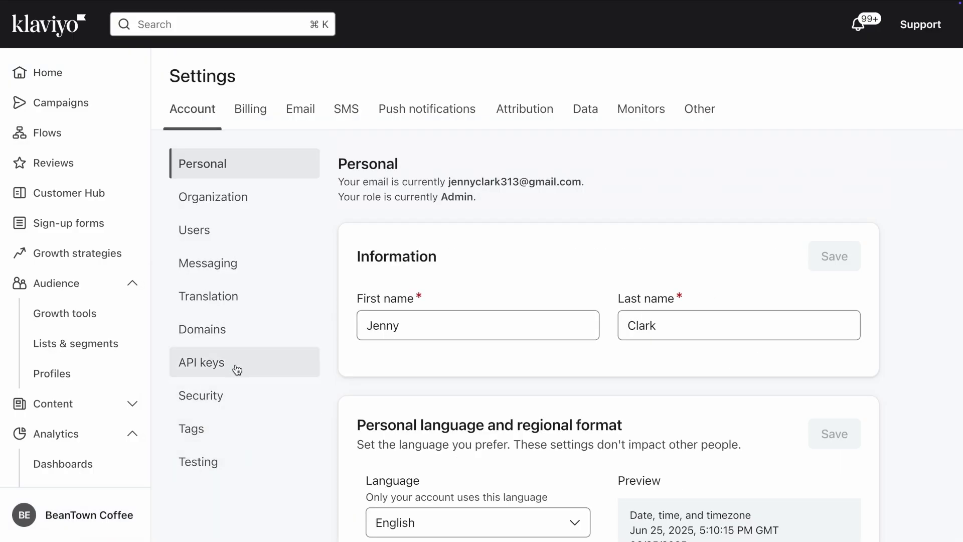
pyautogui.click(222, 311)
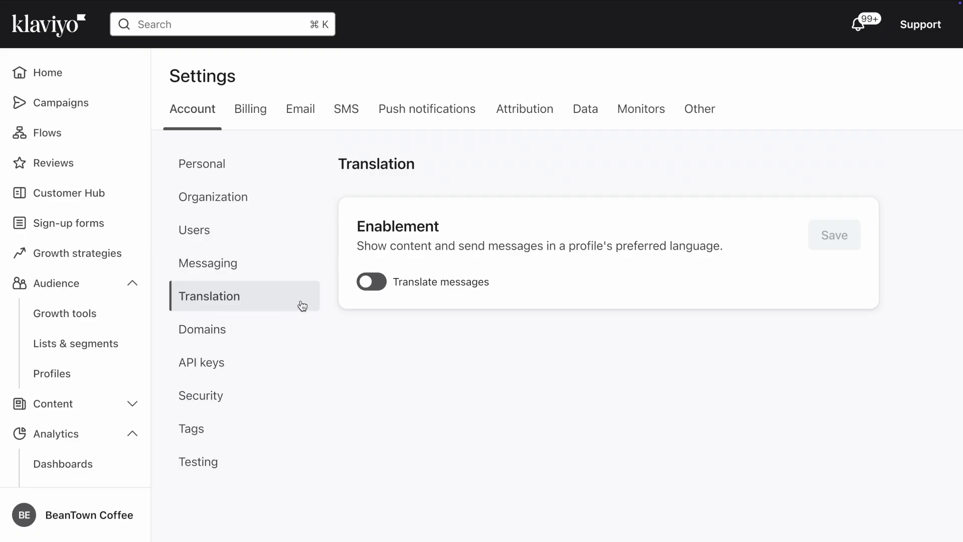
pyautogui.click(366, 288)
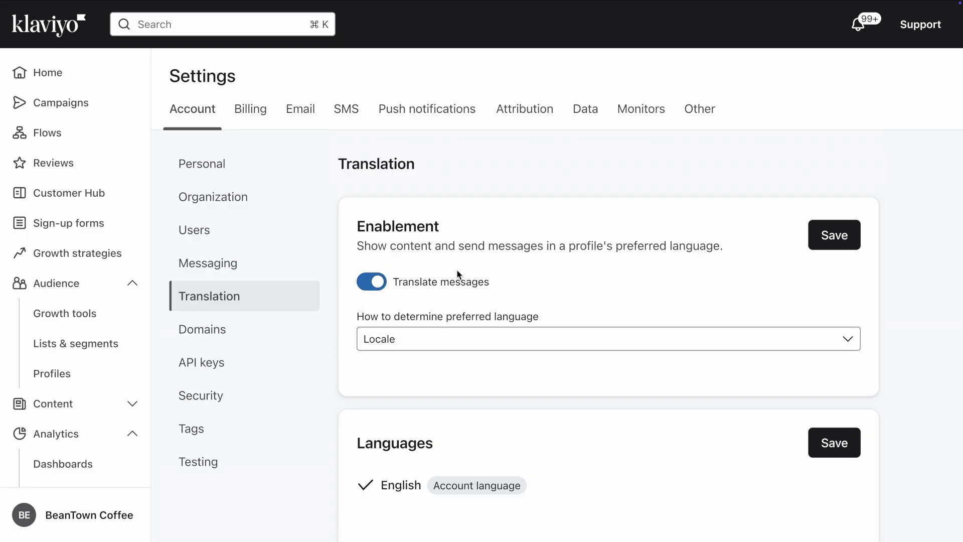
# Check the preferred-language property options and leave Locale selected.
pyautogui.click(571, 346)
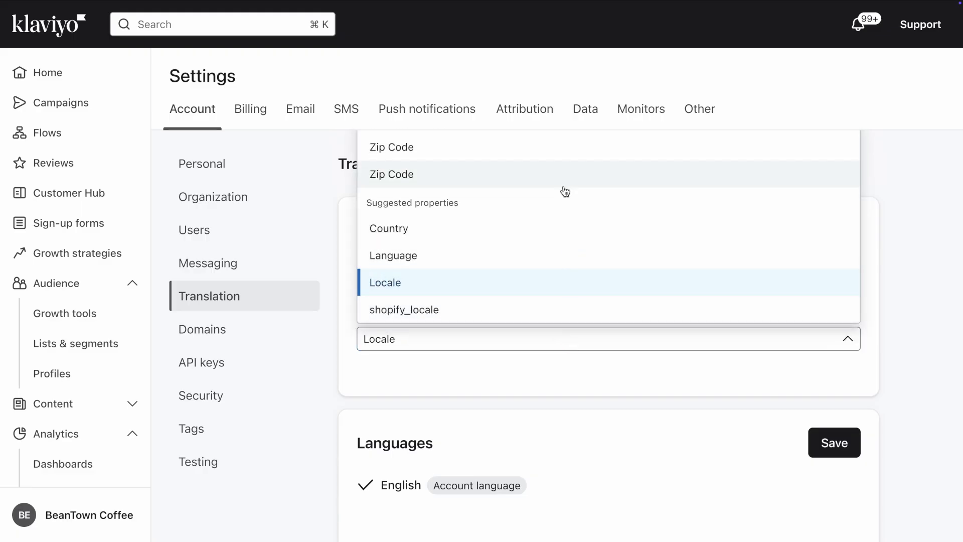
pyautogui.scroll(2, 563, 168)
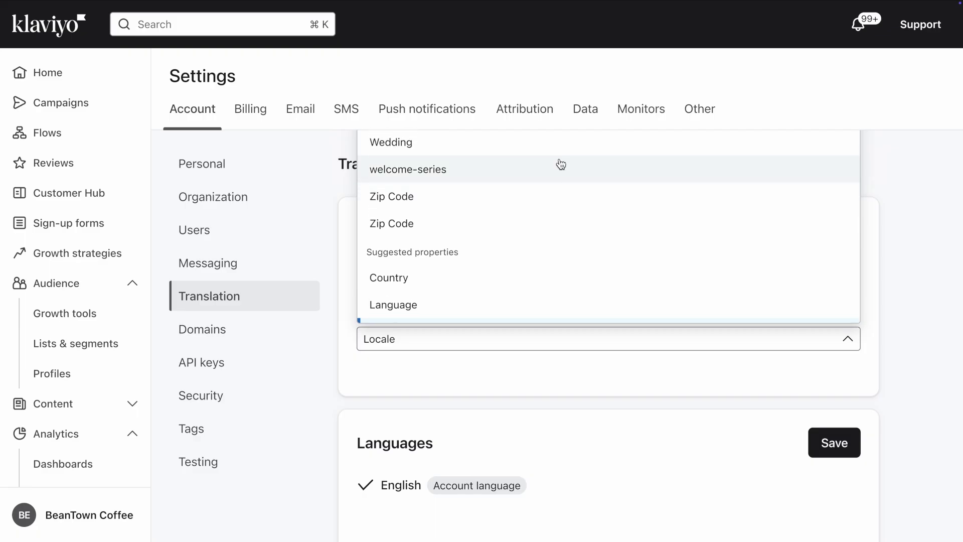
pyautogui.click(890, 352)
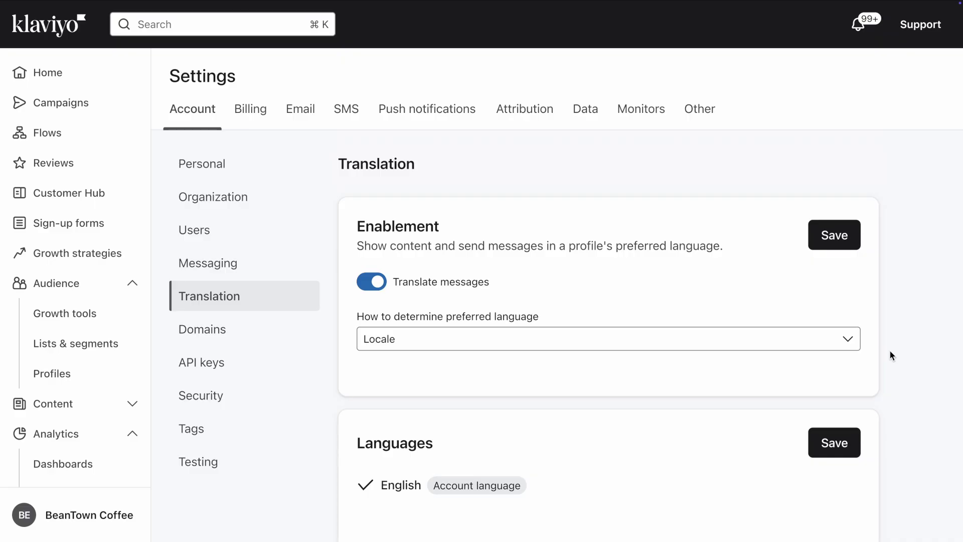
pyautogui.scroll(-2, 889, 351)
pyautogui.scroll(-3, 890, 351)
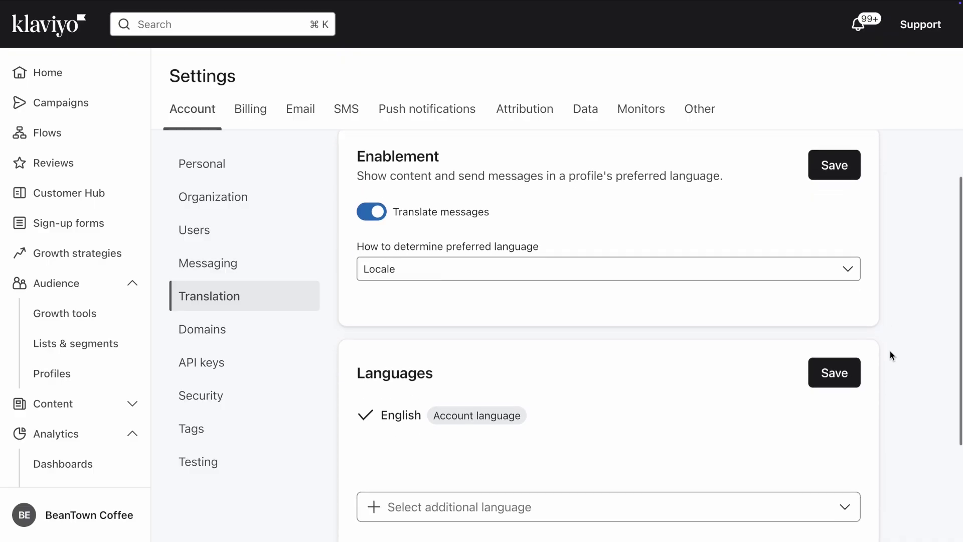
pyautogui.scroll(-1, 890, 350)
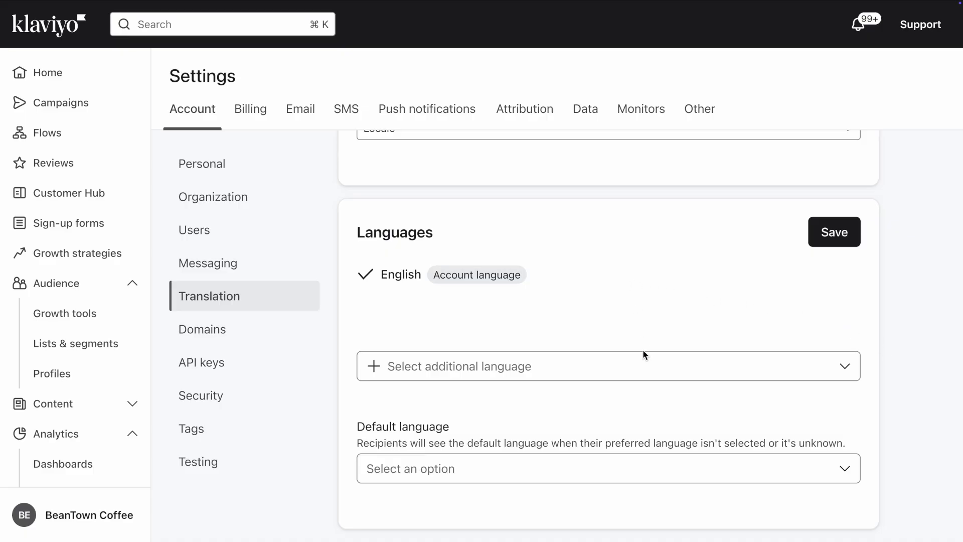
# Add French and German as additional translation languages.
pyautogui.click(640, 371)
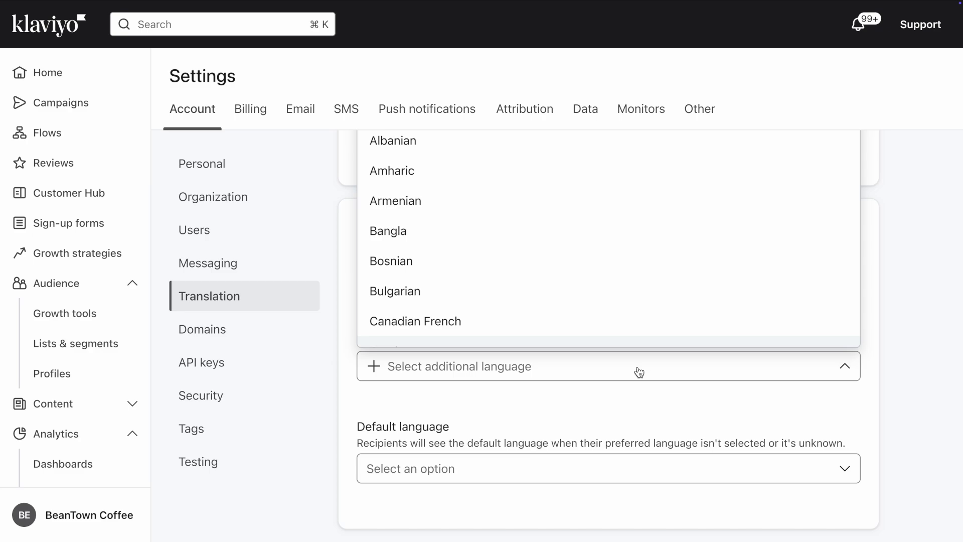
pyautogui.write('French')
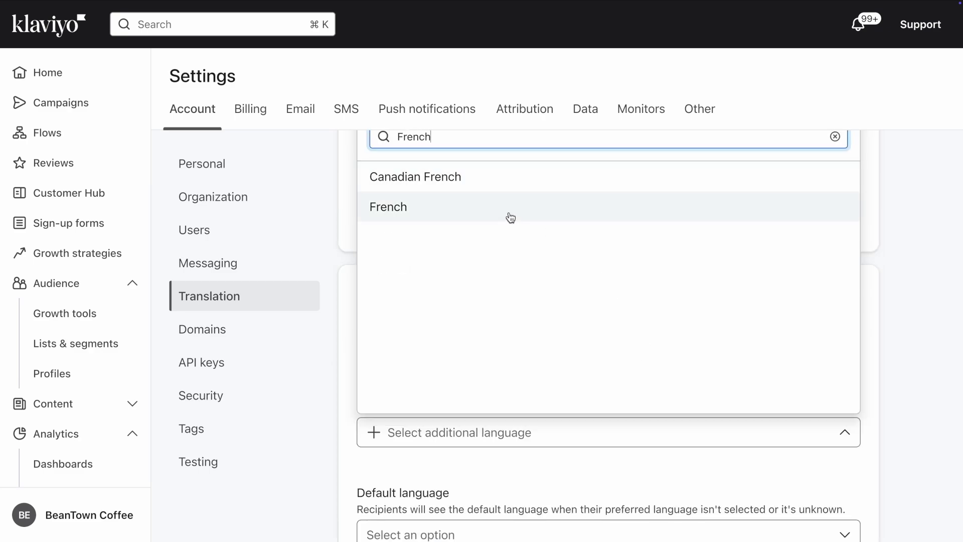
pyautogui.click(507, 213)
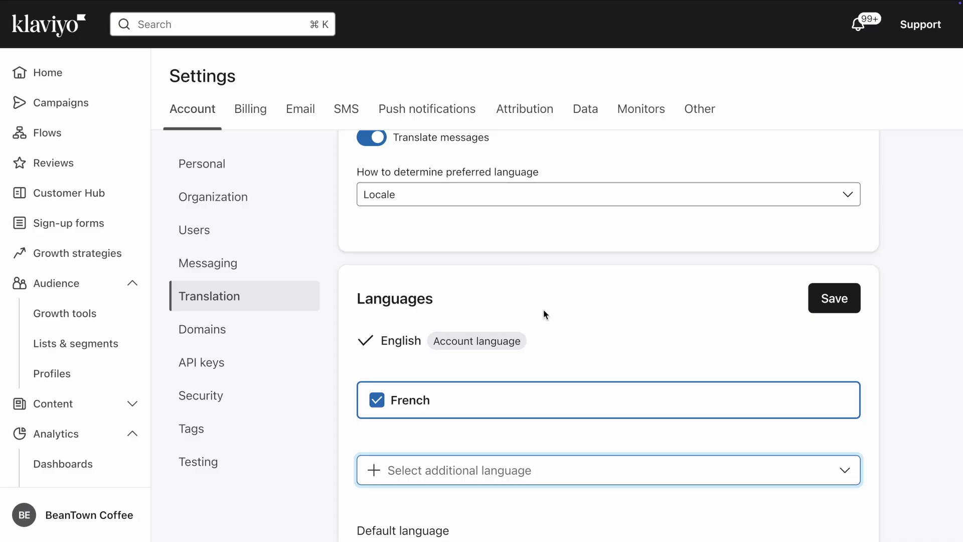
pyautogui.click(563, 473)
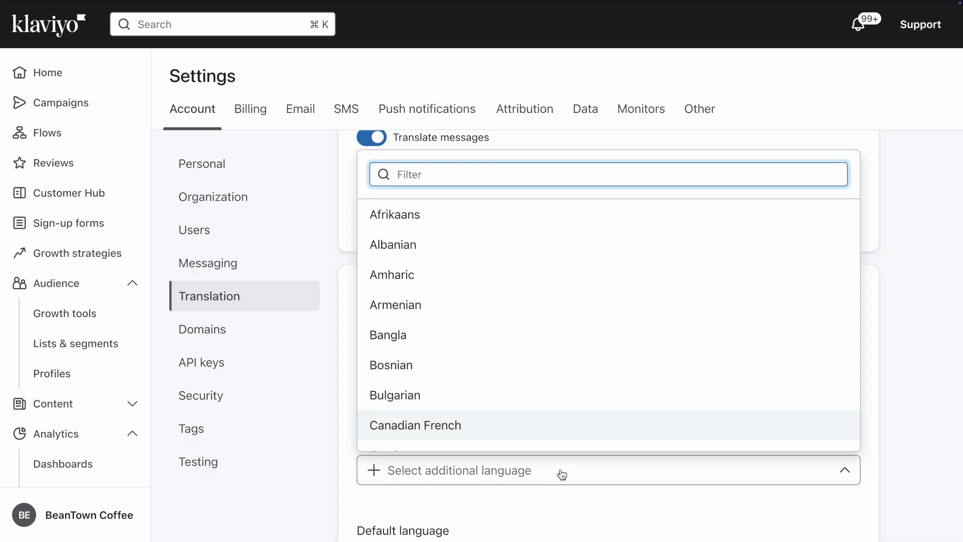
pyautogui.write('German')
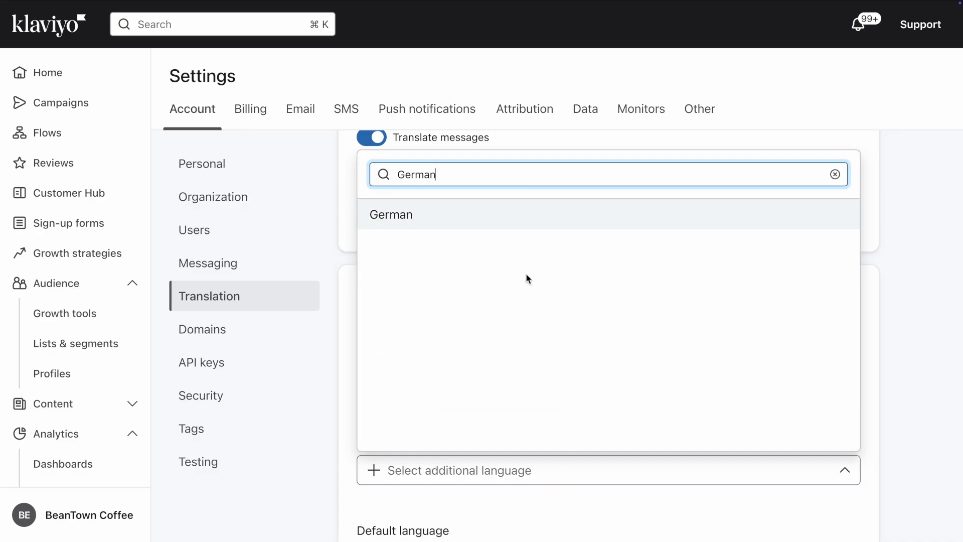
pyautogui.click(501, 224)
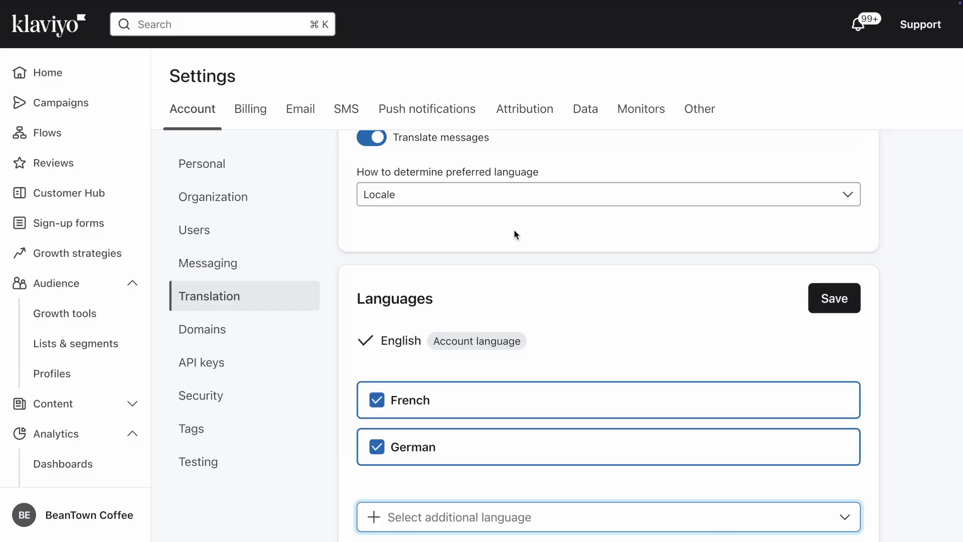
# Make English the default language and save the translation settings.
pyautogui.scroll(-3, 595, 320)
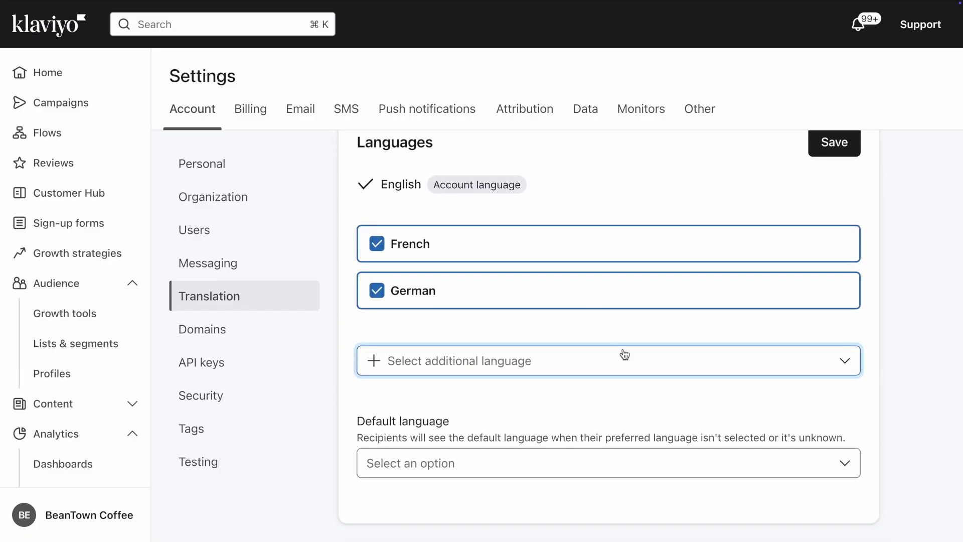
pyautogui.click(646, 470)
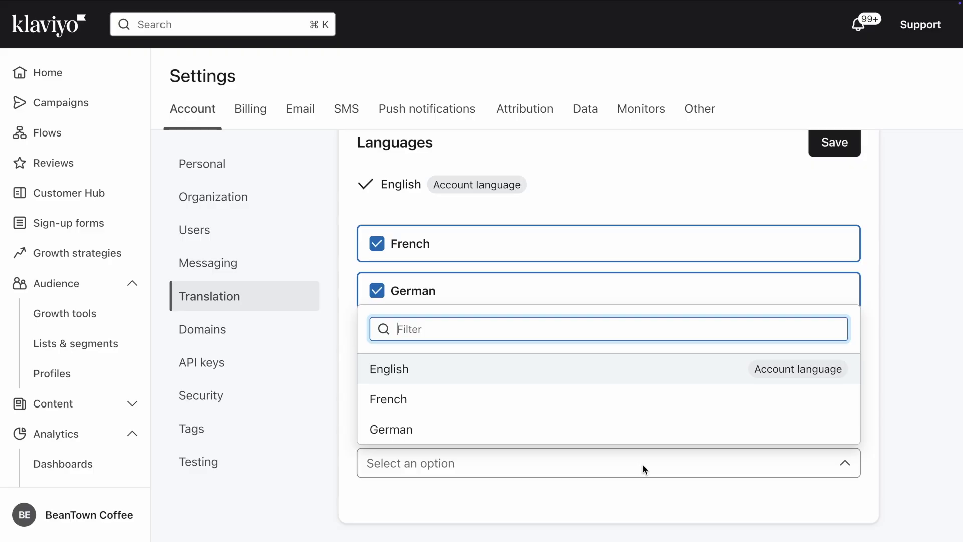
pyautogui.click(642, 379)
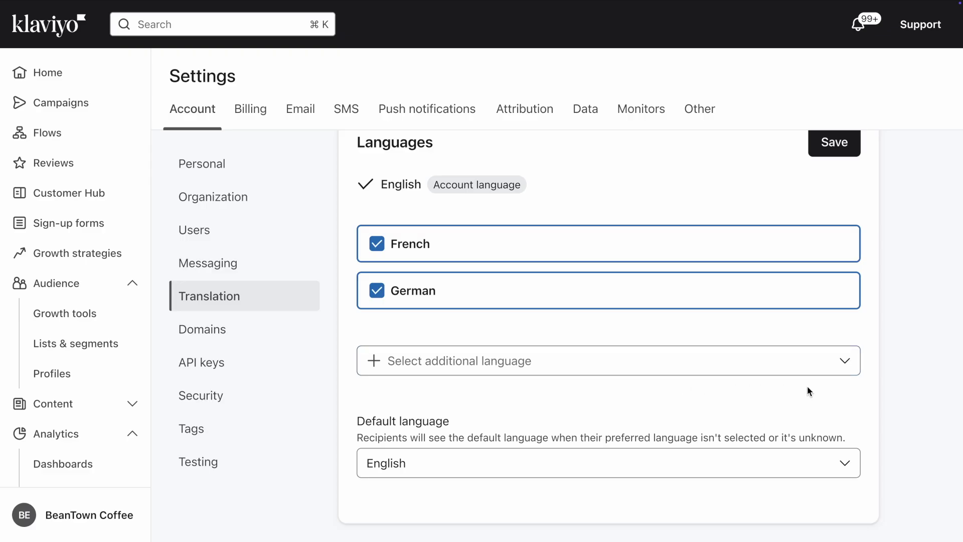
pyautogui.scroll(2, 892, 346)
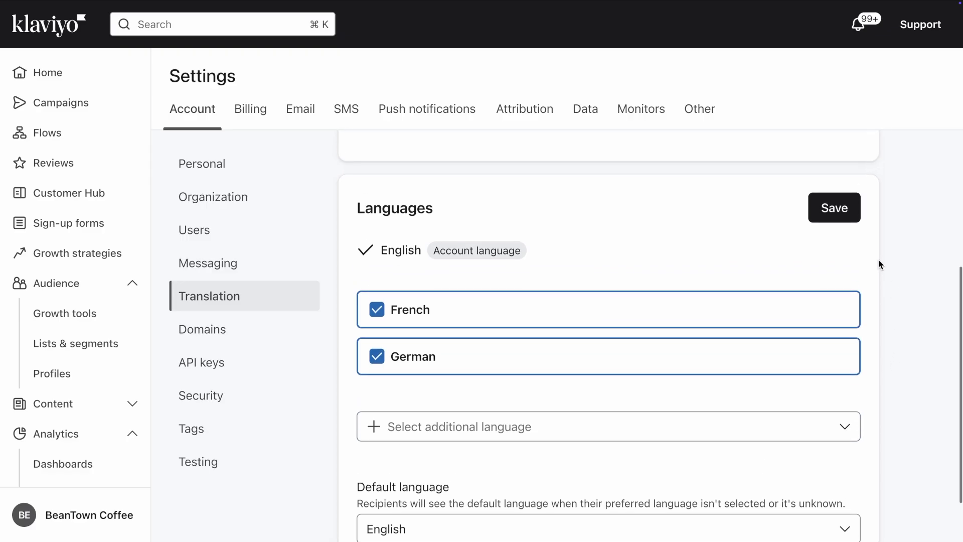
pyautogui.click(835, 208)
# Navigate to the Campaigns list from the left sidebar.
pyautogui.scroll(4, 833, 222)
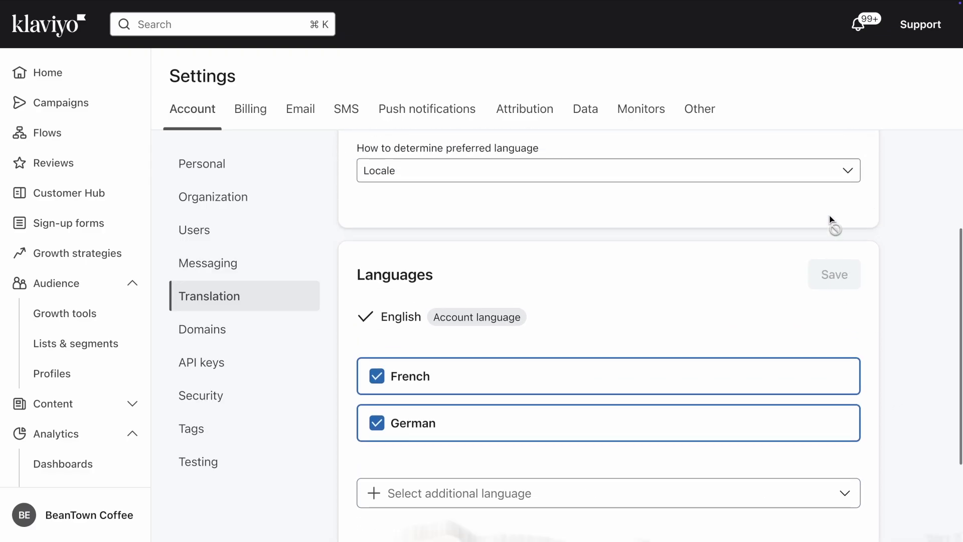
pyautogui.scroll(3, 831, 220)
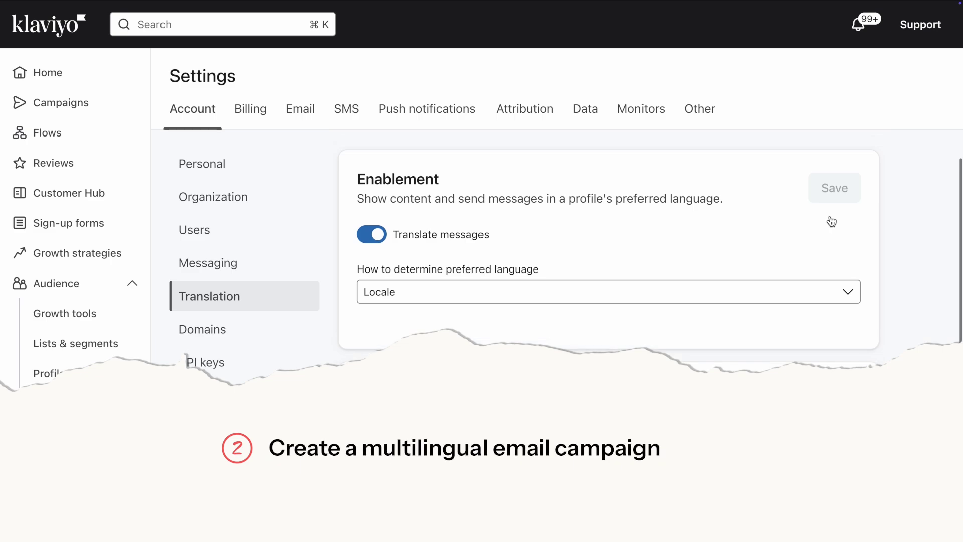
pyautogui.scroll(1, 832, 222)
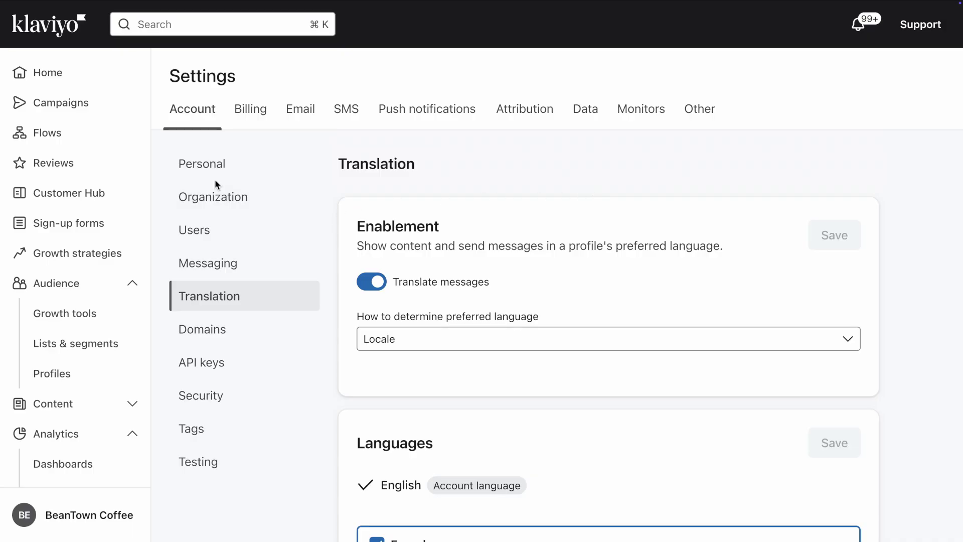
pyautogui.click(103, 114)
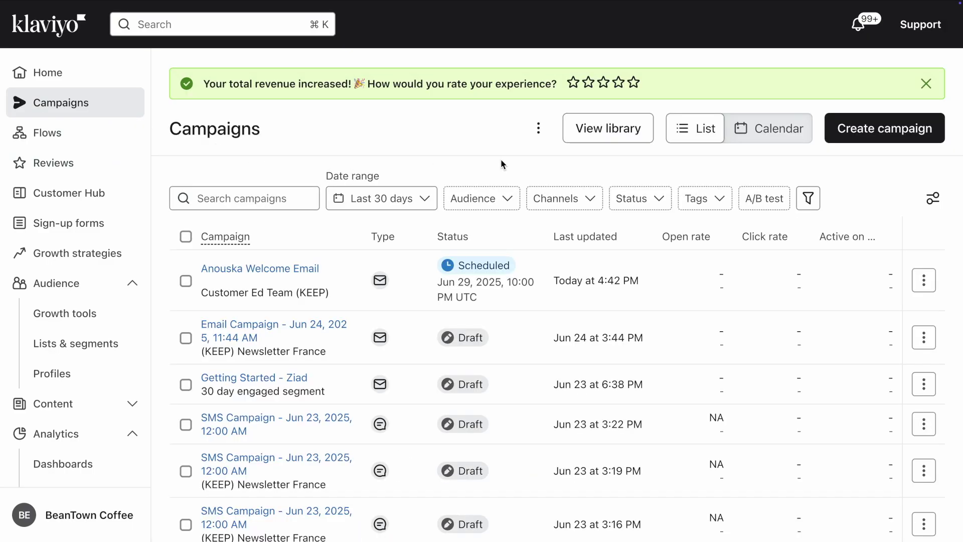
# Create a new email campaign named 'Summer Coffee Promo'.
pyautogui.click(832, 132)
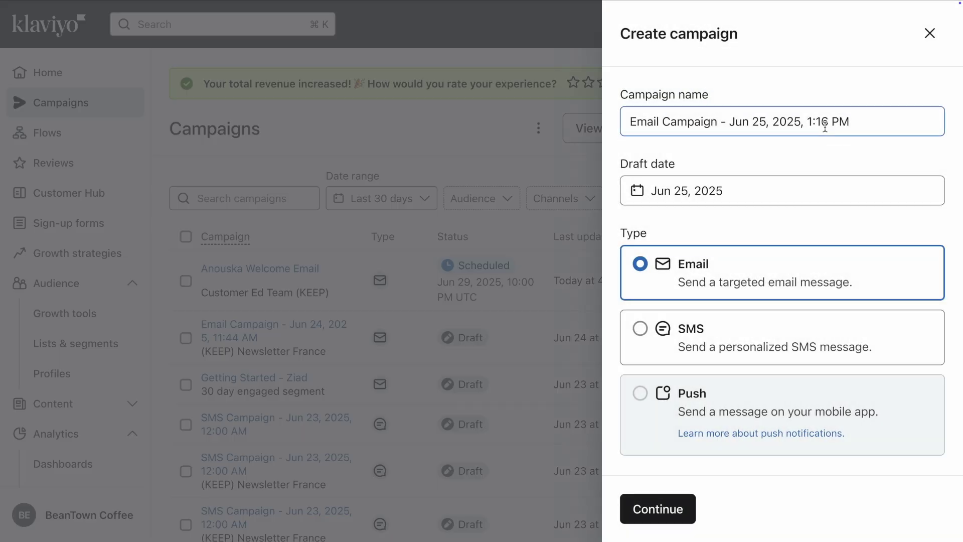
pyautogui.tripleClick(826, 128)
pyautogui.write('Summer Co')
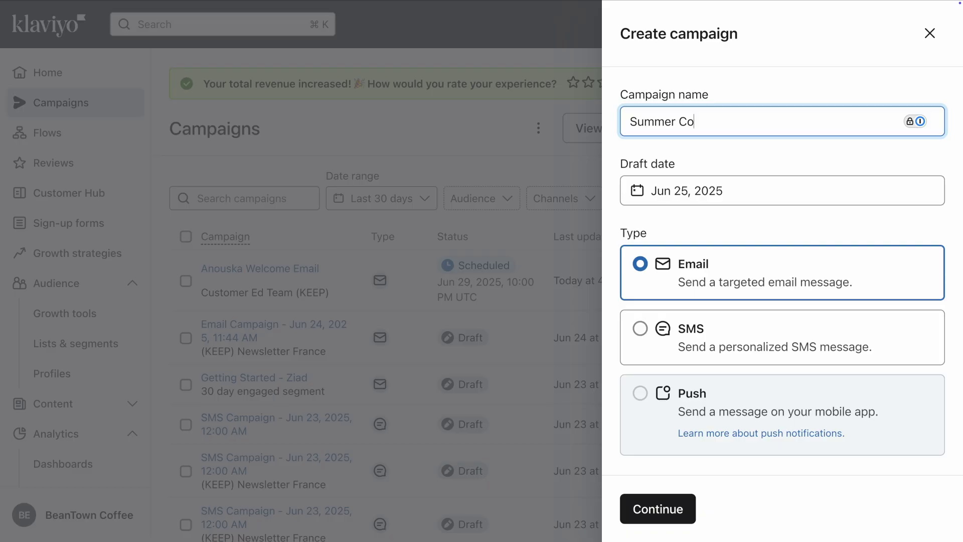
pyautogui.write('ffee Promo')
pyautogui.click(878, 267)
pyautogui.scroll(-2, 878, 267)
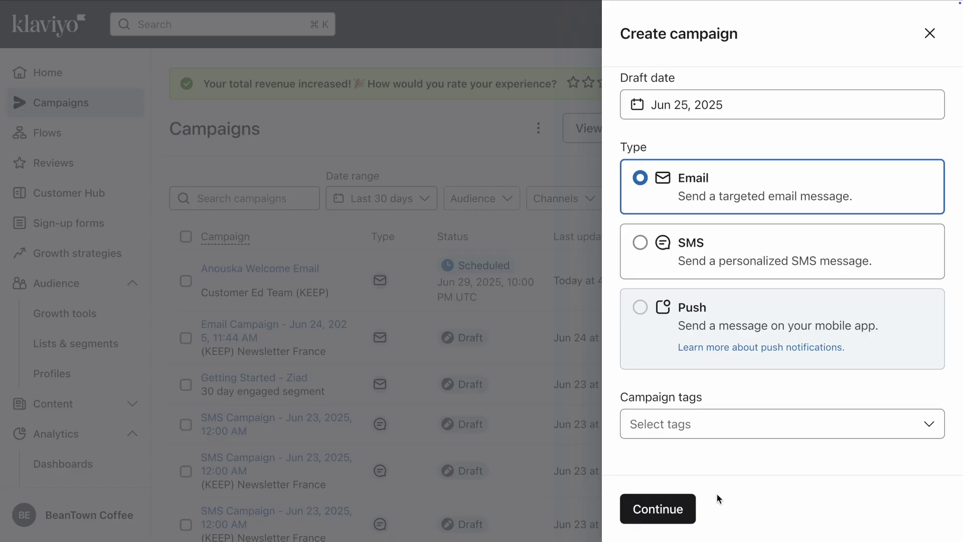
pyautogui.click(691, 522)
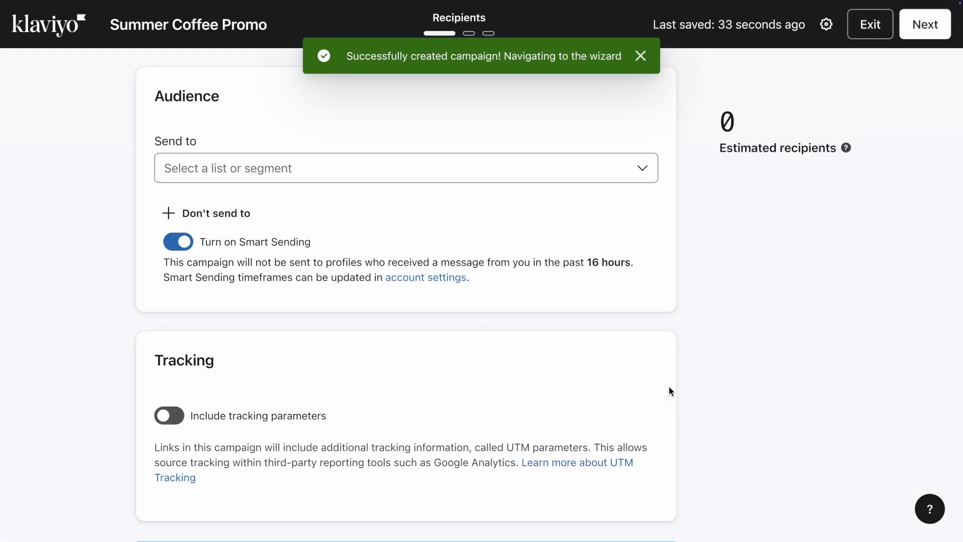
# Send the campaign to the [KEEP] Multilingual list of 18 recipients.
pyautogui.click(534, 174)
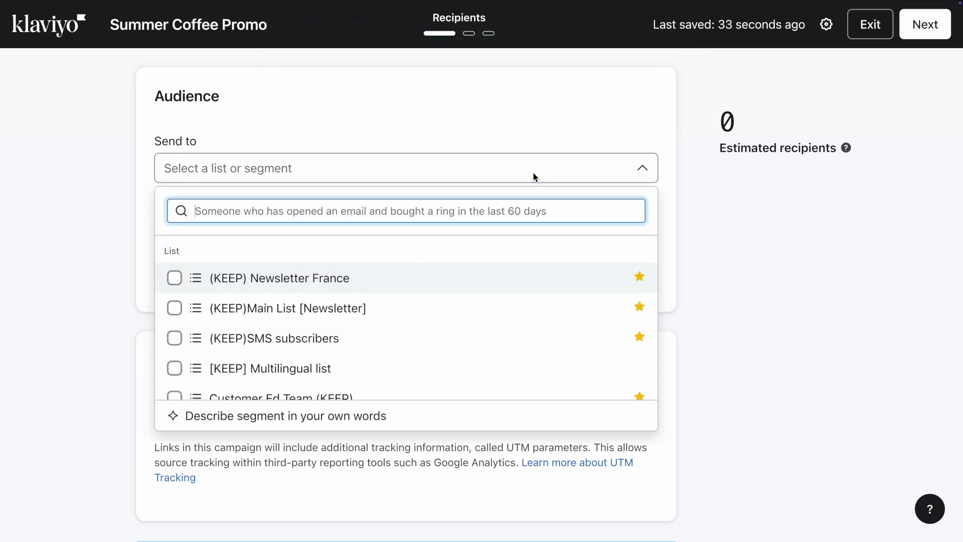
pyautogui.click(566, 371)
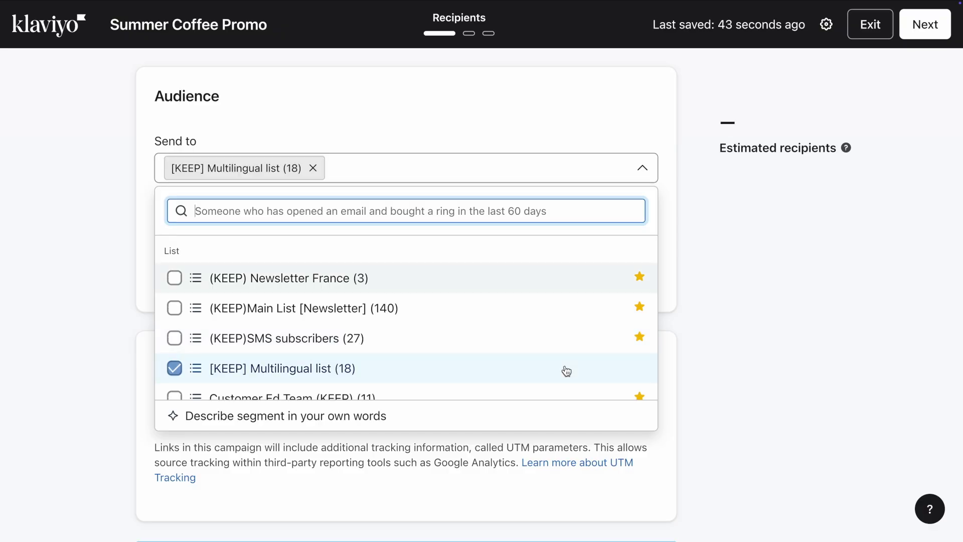
pyautogui.click(704, 316)
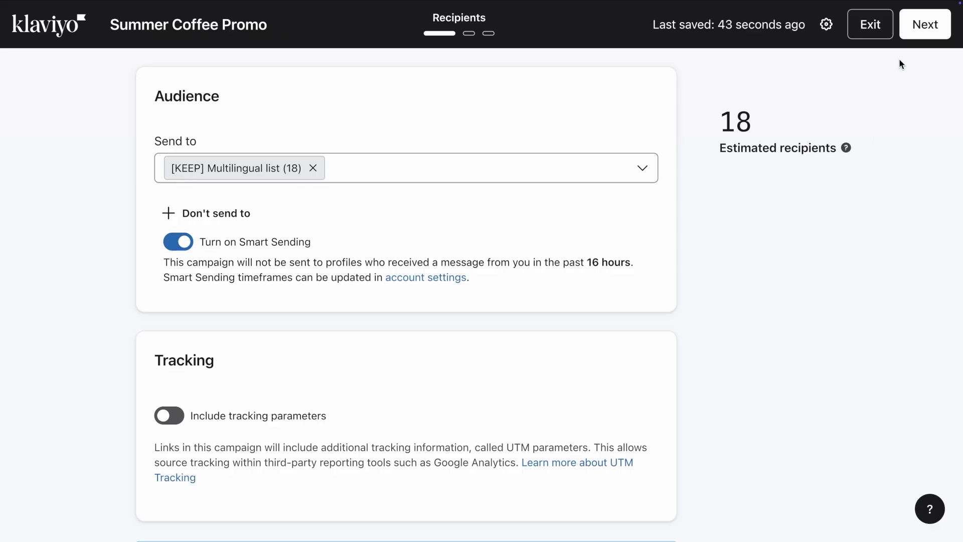
pyautogui.click(905, 36)
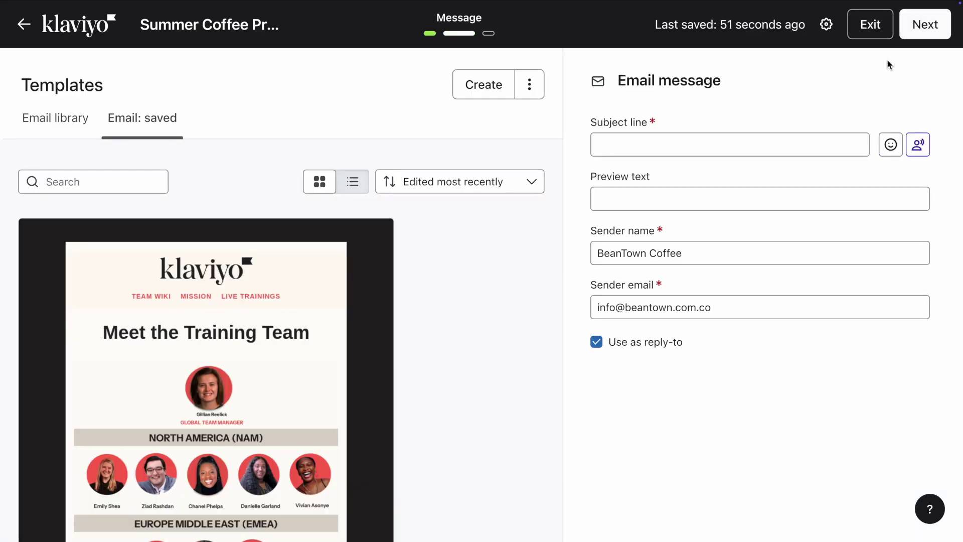
# Paste in the summer coffee obsession subject line and set preview text 'Taste the sunshine'.
pyautogui.click(797, 145)
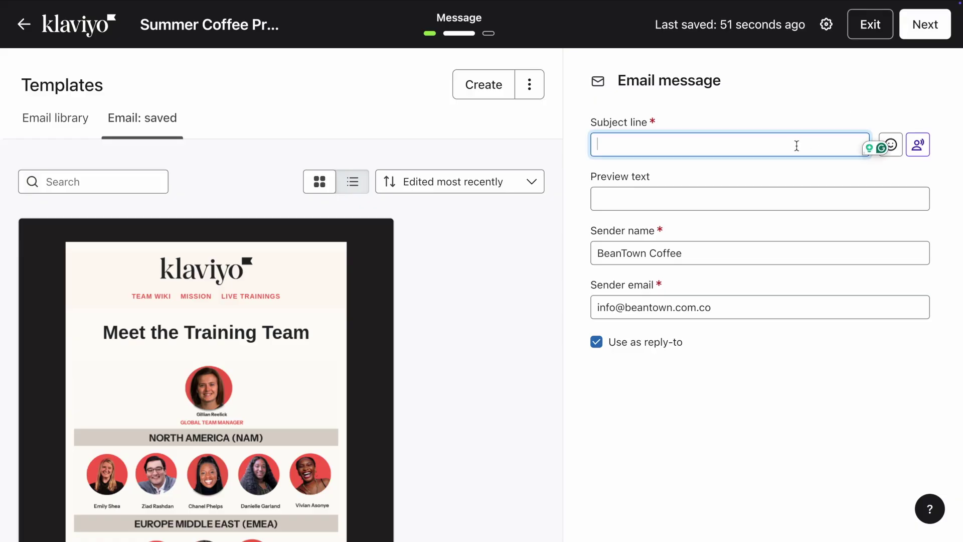
pyautogui.write('Your new summer coffee obsession has arrived')
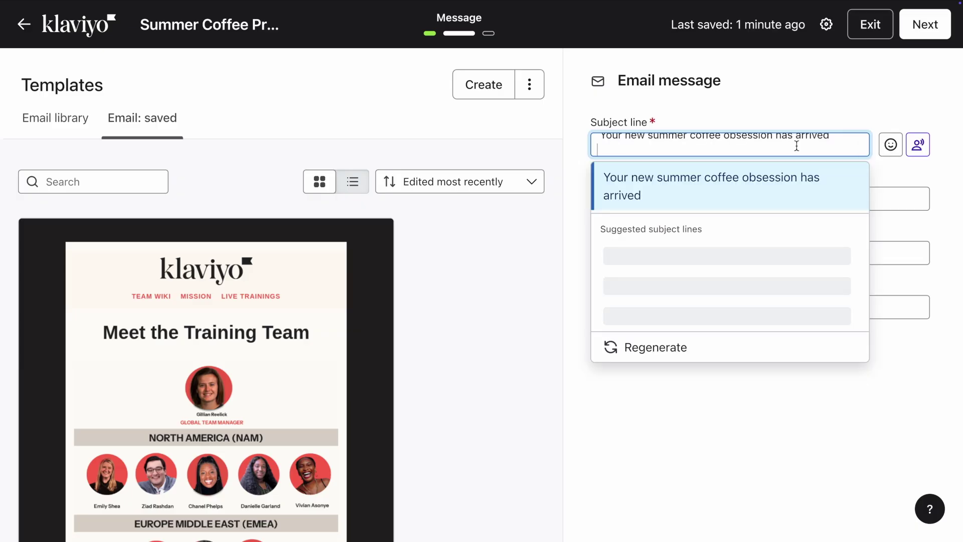
pyautogui.click(789, 118)
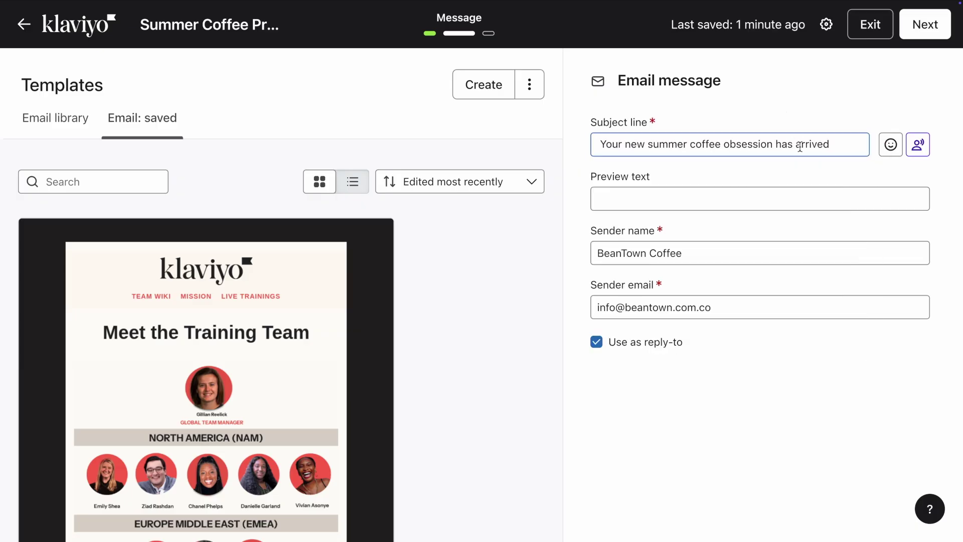
pyautogui.click(799, 204)
pyautogui.write('Taste ')
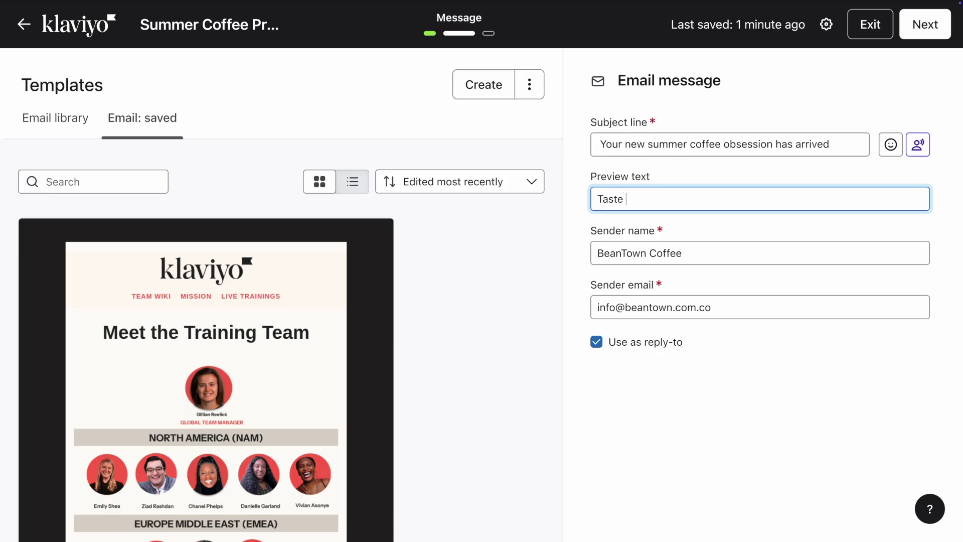
pyautogui.write('the sunshine')
# Search saved templates for 'multi' and preview the multilingual coffee template.
pyautogui.click(129, 182)
pyautogui.write('multi')
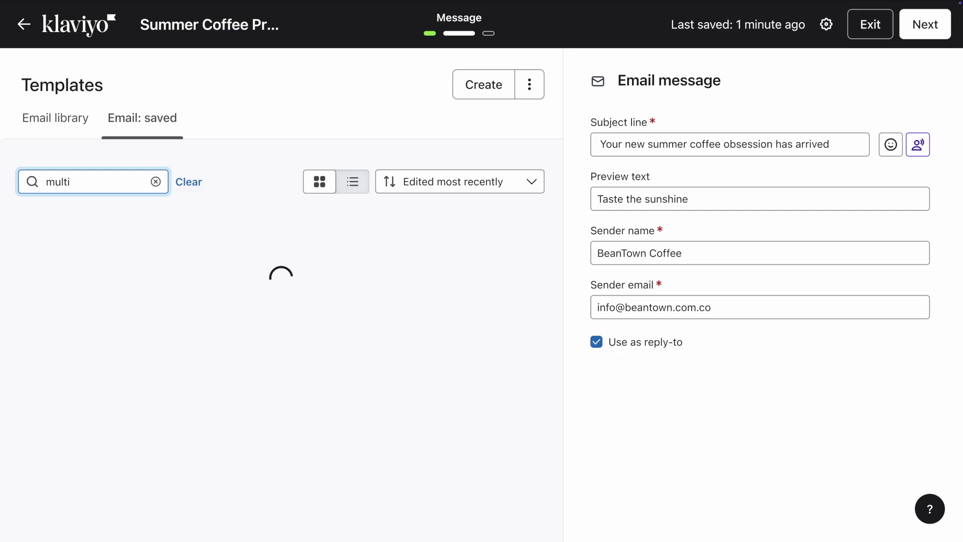
pyautogui.scroll(-3, 260, 315)
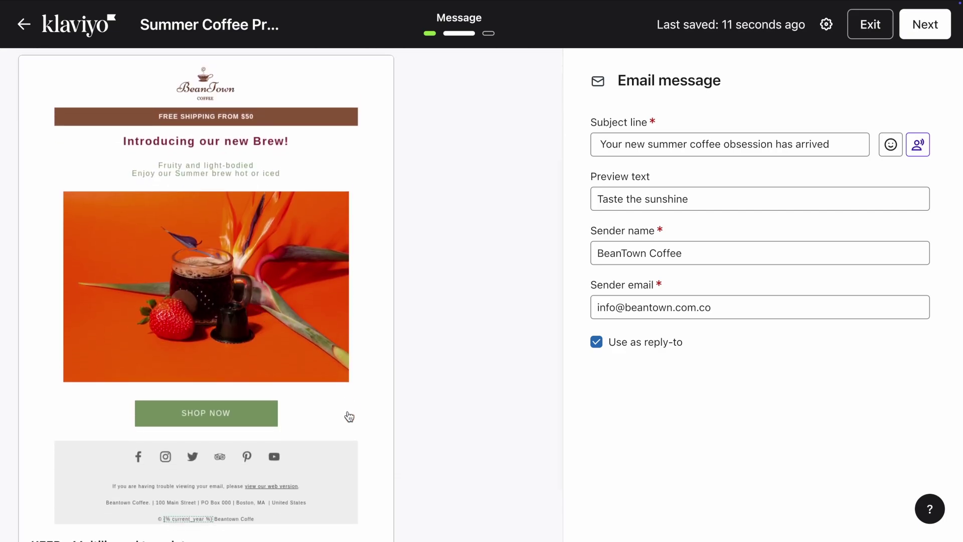
pyautogui.click(346, 411)
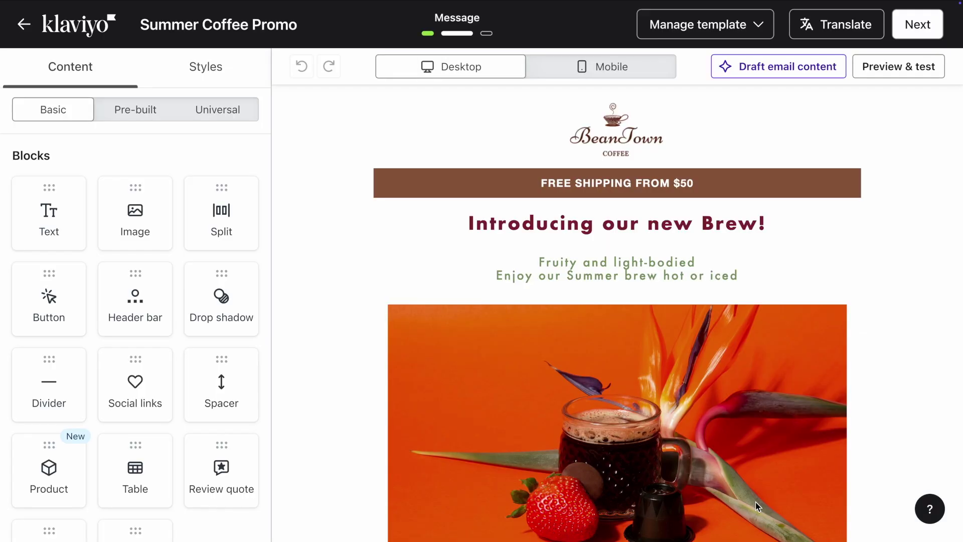
# Review the multilingual email canvas and bring up the Translate language options.
pyautogui.scroll(-5, 757, 506)
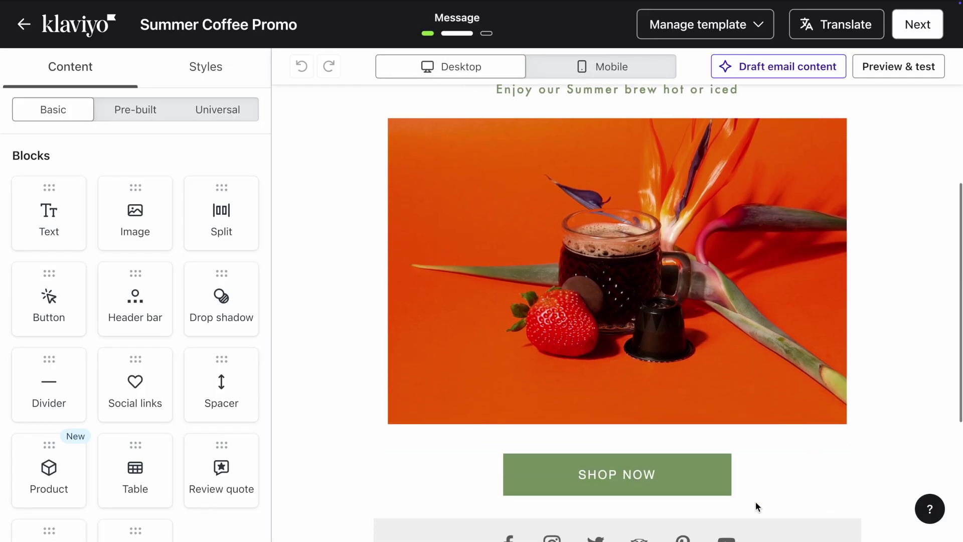
pyautogui.scroll(4, 756, 506)
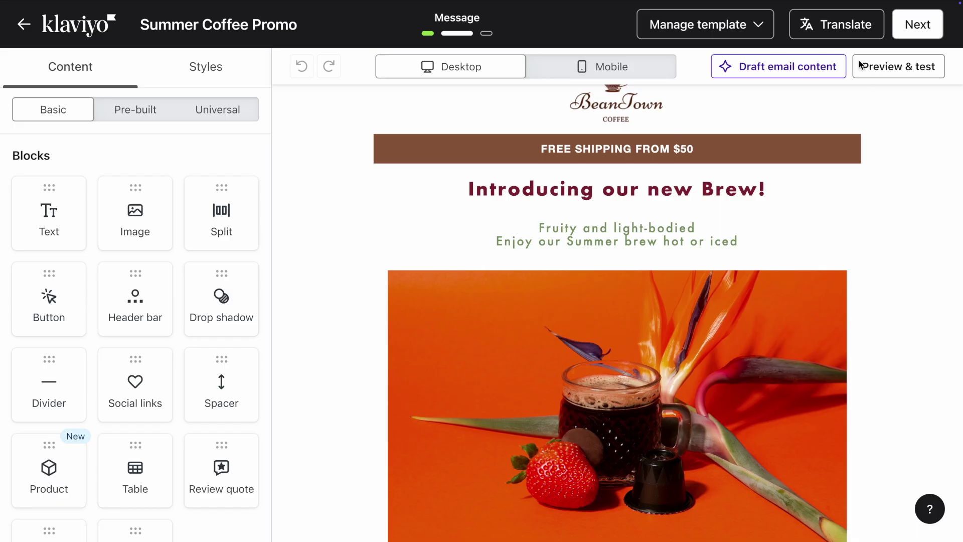
pyautogui.click(843, 39)
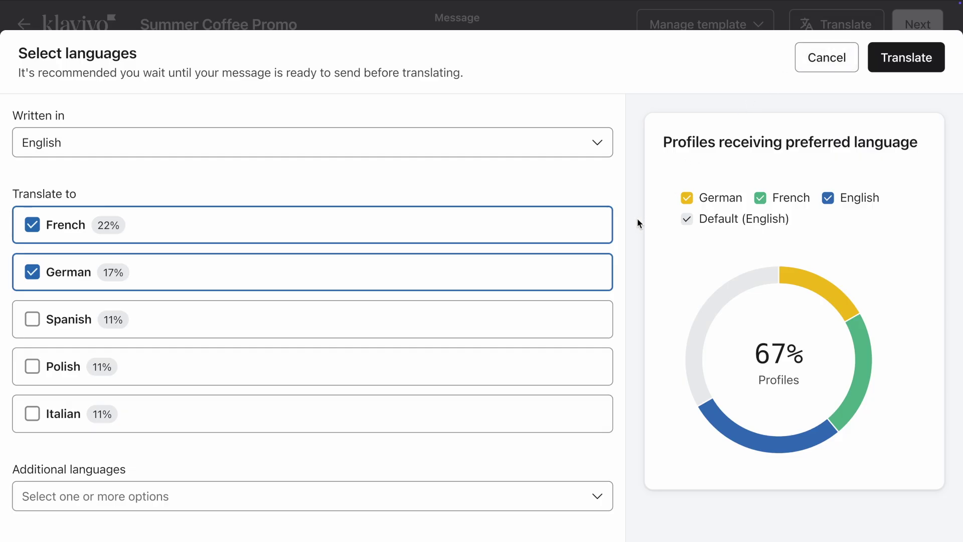
# Set English as the Written in language, keeping French and German as targets.
pyautogui.click(560, 146)
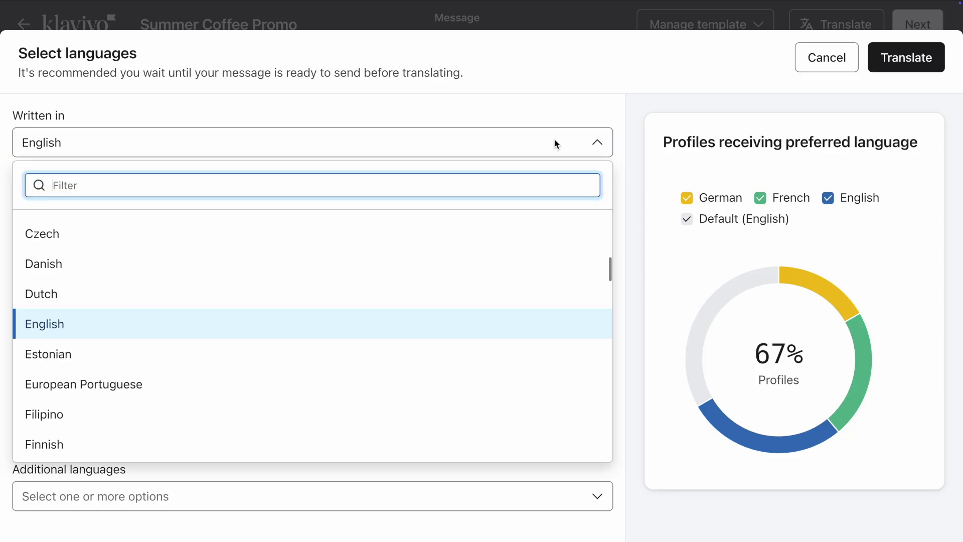
pyautogui.click(592, 325)
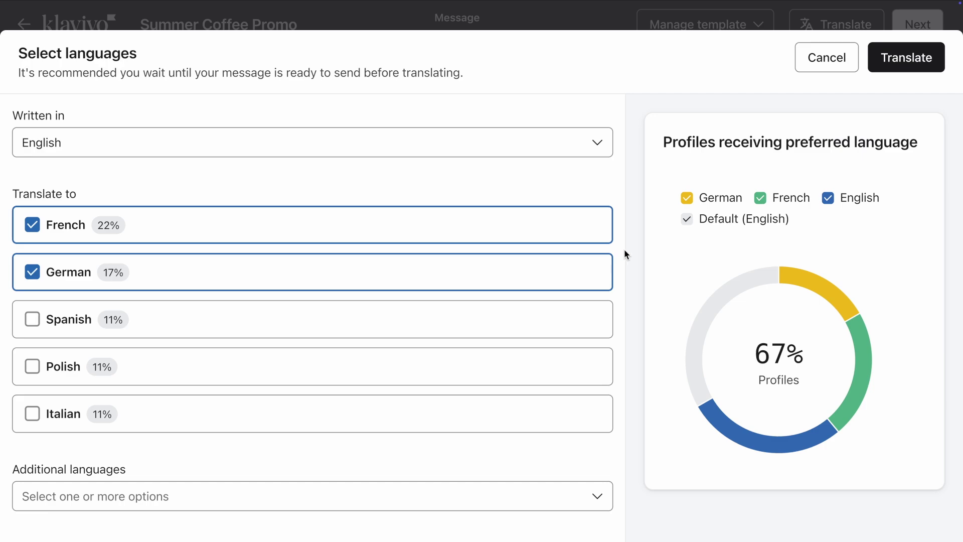
pyautogui.scroll(-2, 625, 251)
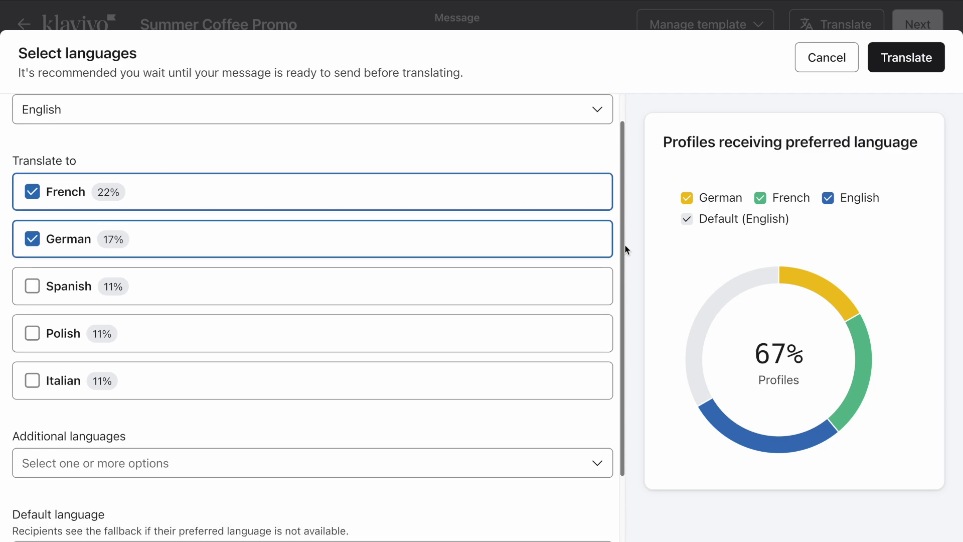
pyautogui.scroll(-1, 625, 249)
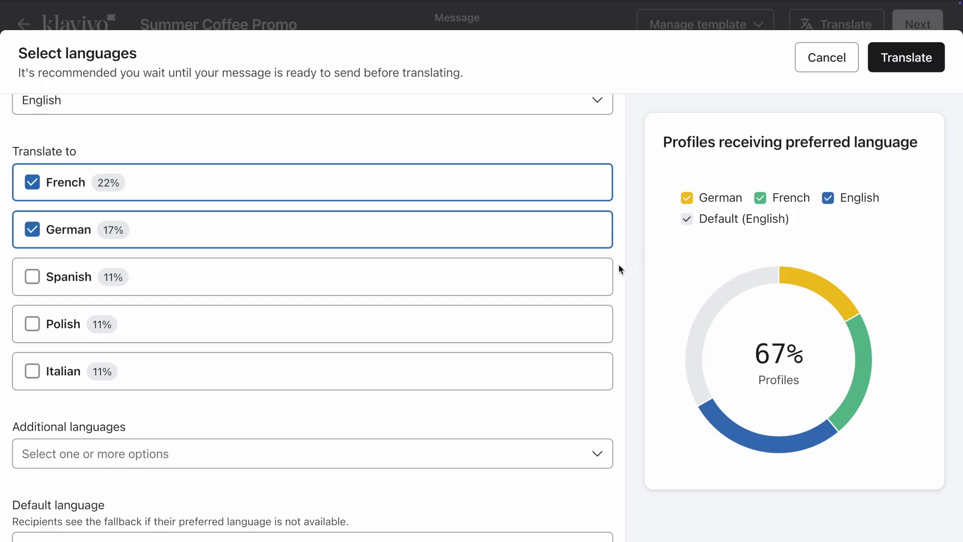
pyautogui.scroll(-2, 619, 264)
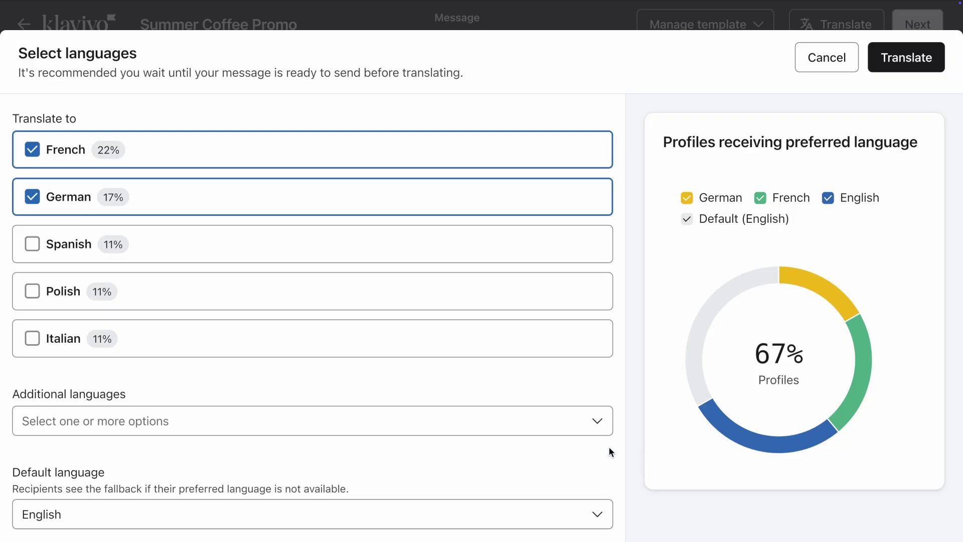
pyautogui.click(595, 428)
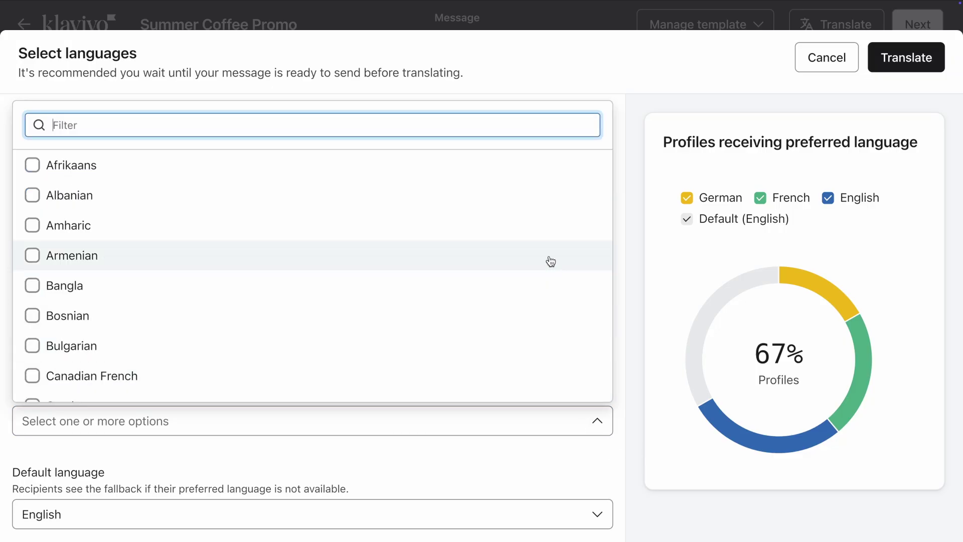
pyautogui.click(638, 297)
pyautogui.scroll(-2, 617, 370)
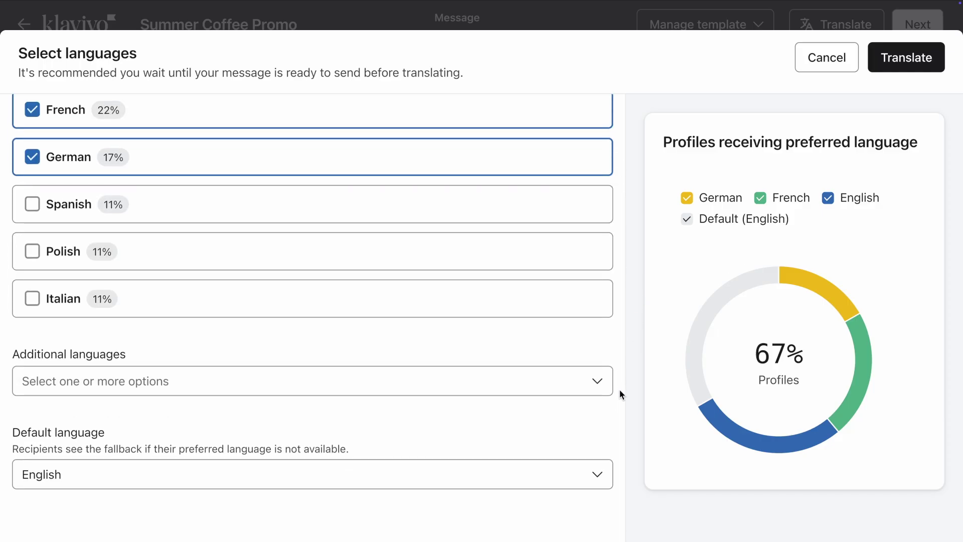
pyautogui.click(576, 483)
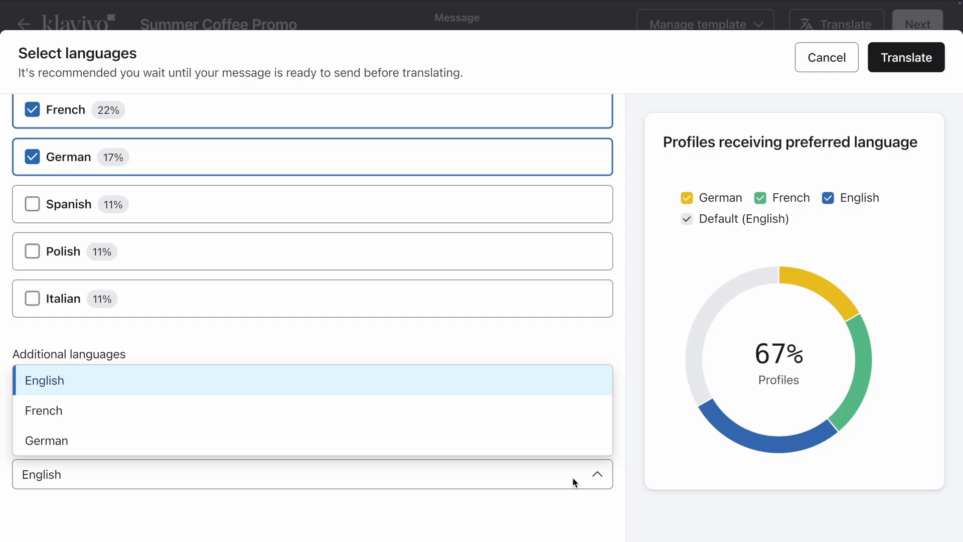
pyautogui.click(566, 390)
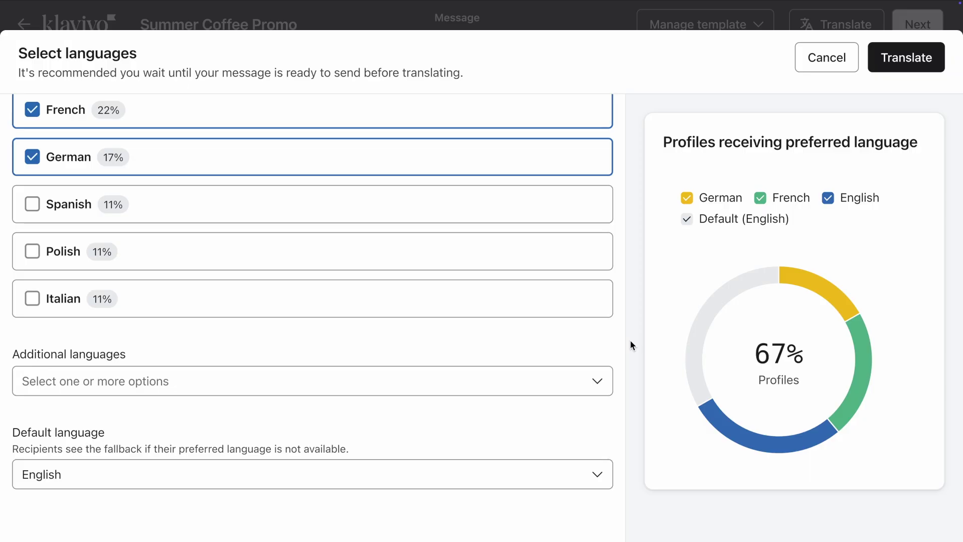
pyautogui.scroll(3, 618, 333)
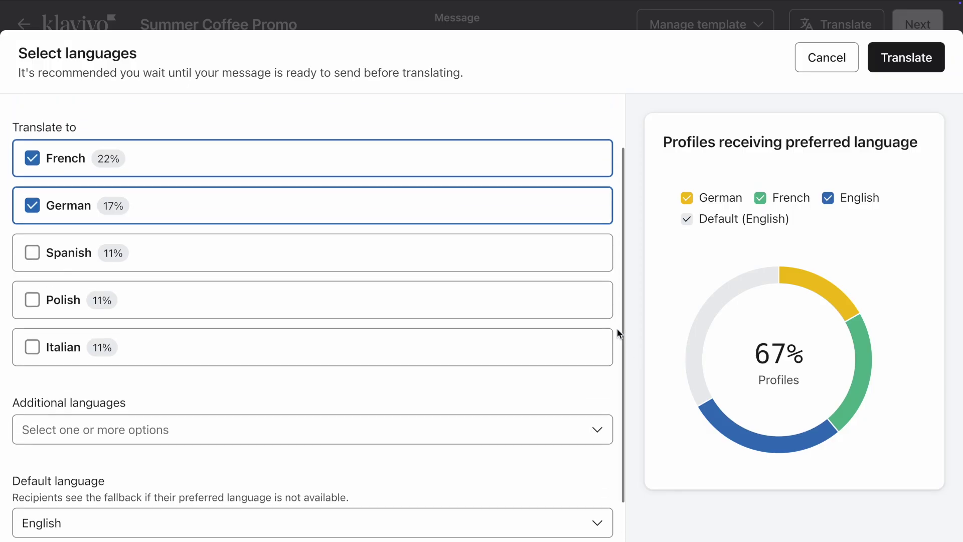
pyautogui.scroll(1, 618, 333)
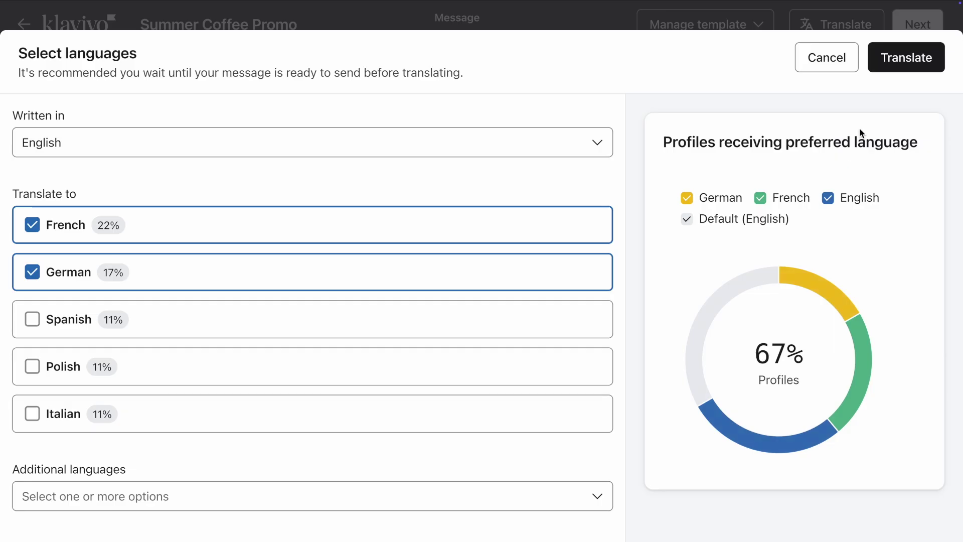
pyautogui.click(895, 70)
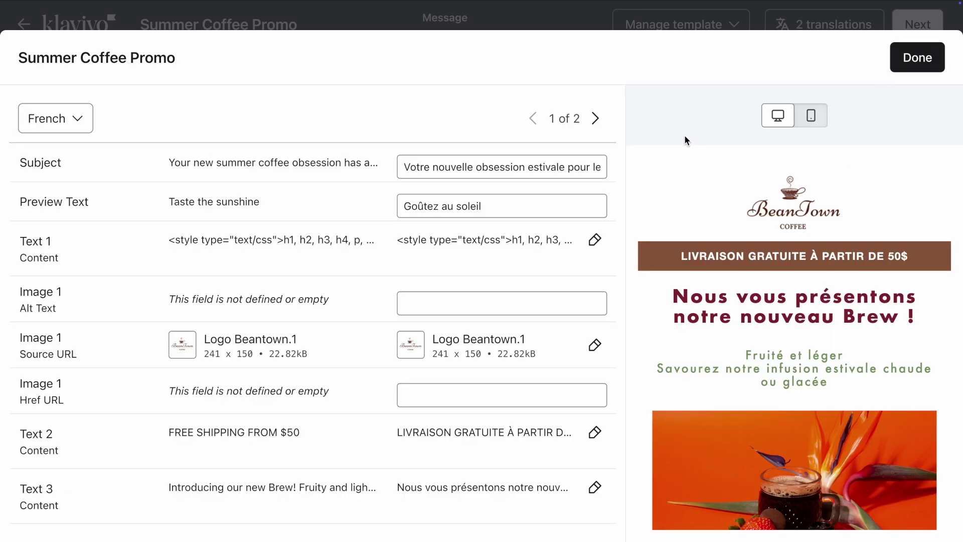
# Replace the French subject line with 'Votre nouvelle obsession estivale est arri…'.
pyautogui.scroll(-1, 610, 155)
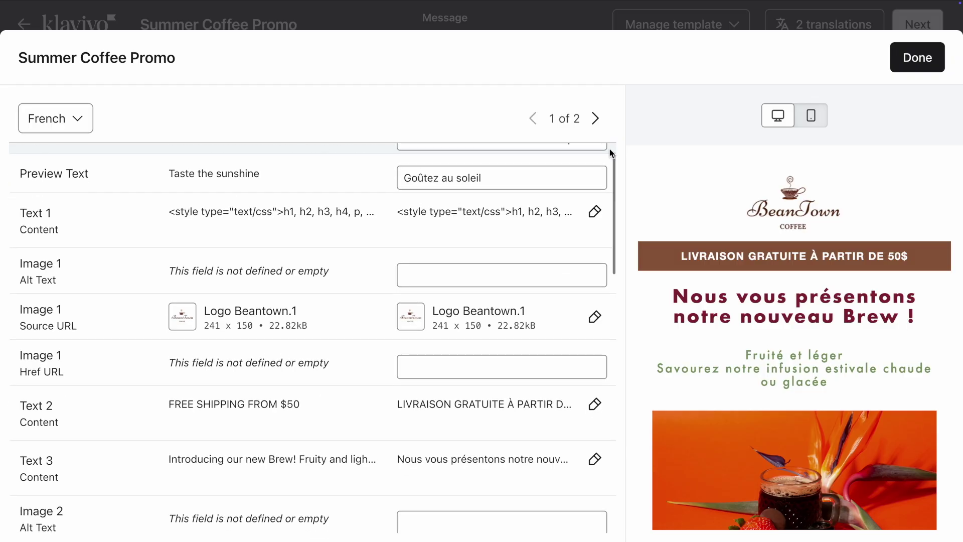
pyautogui.scroll(-5, 613, 185)
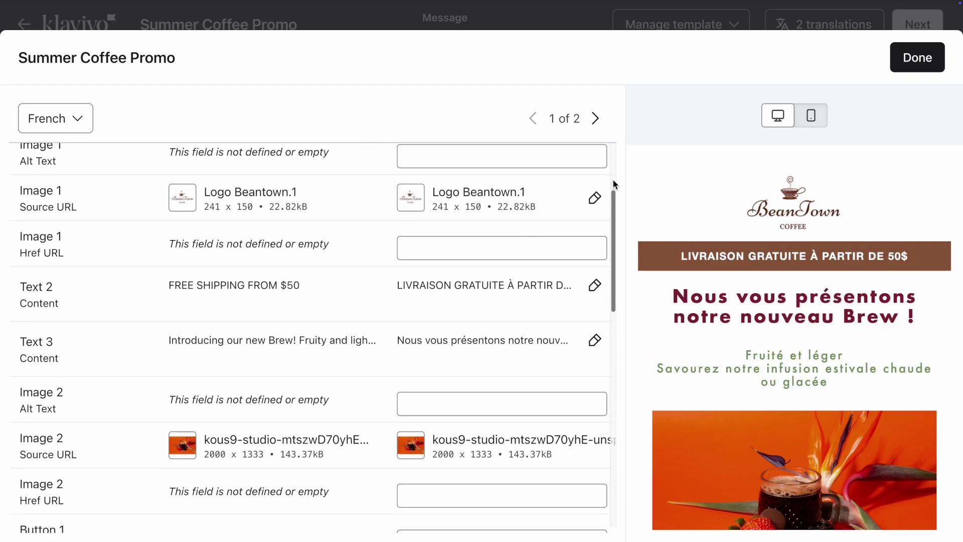
pyautogui.scroll(-6, 614, 184)
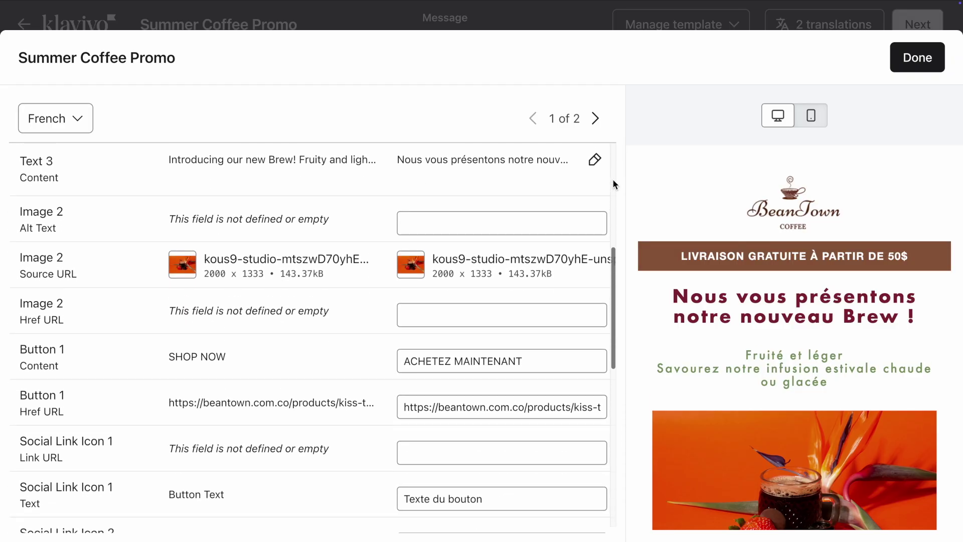
pyautogui.scroll(8, 613, 185)
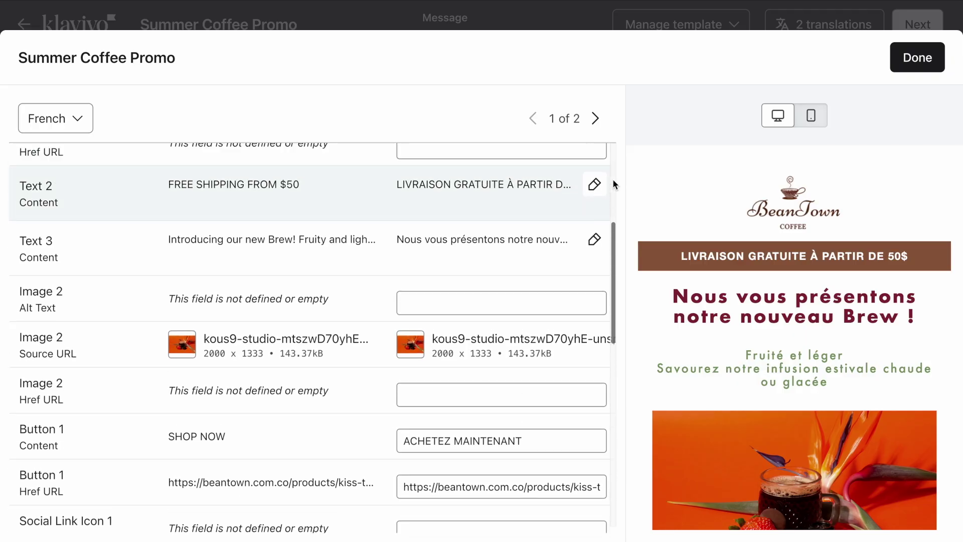
pyautogui.scroll(5, 614, 185)
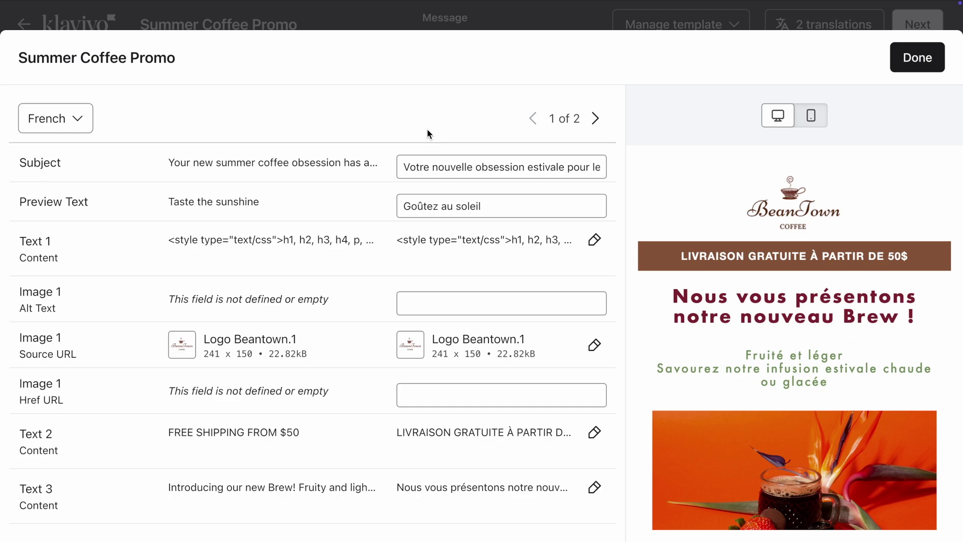
pyautogui.tripleClick(426, 169)
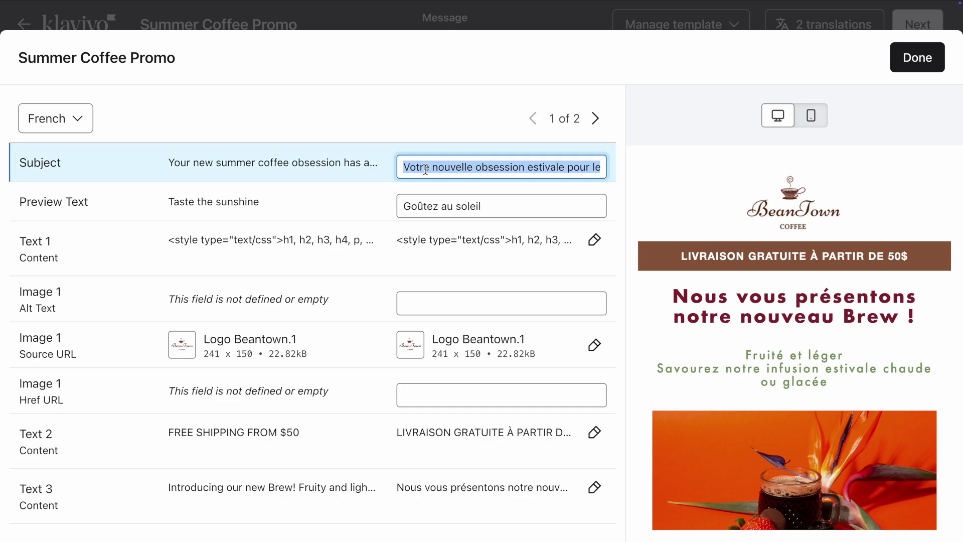
pyautogui.write('Votre nouvelle obsession estivale est arrivée')
pyautogui.click(624, 195)
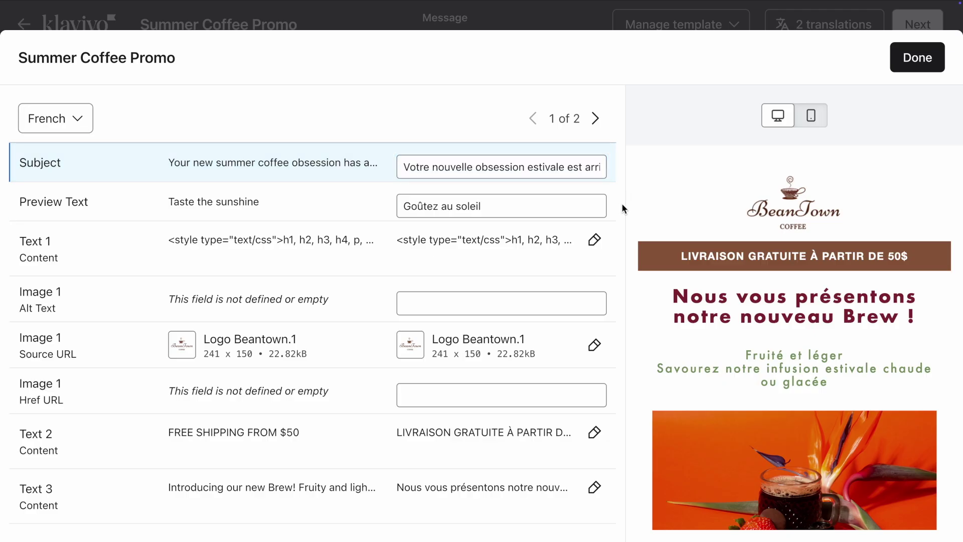
# Start editing the French translation of the Text 3 headline block.
pyautogui.scroll(-2, 613, 236)
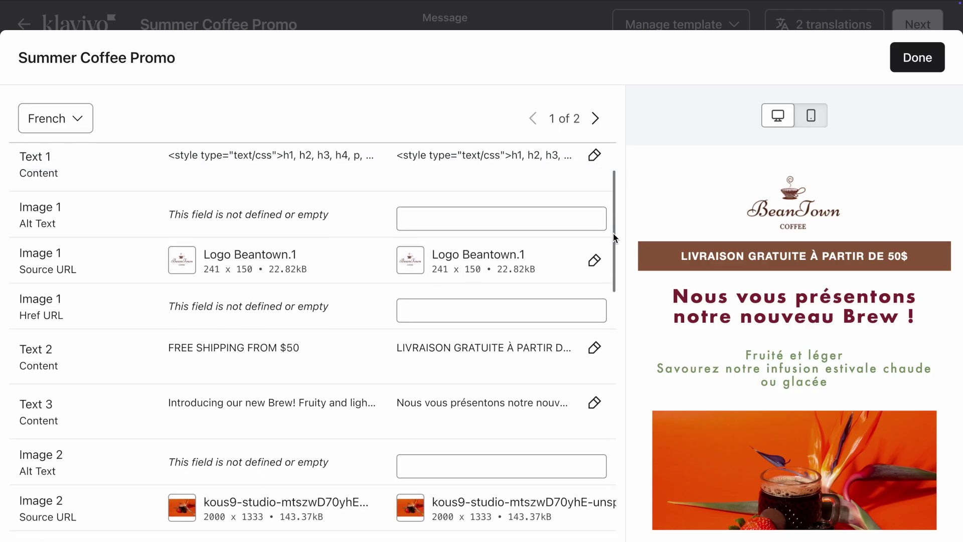
pyautogui.scroll(-1, 613, 236)
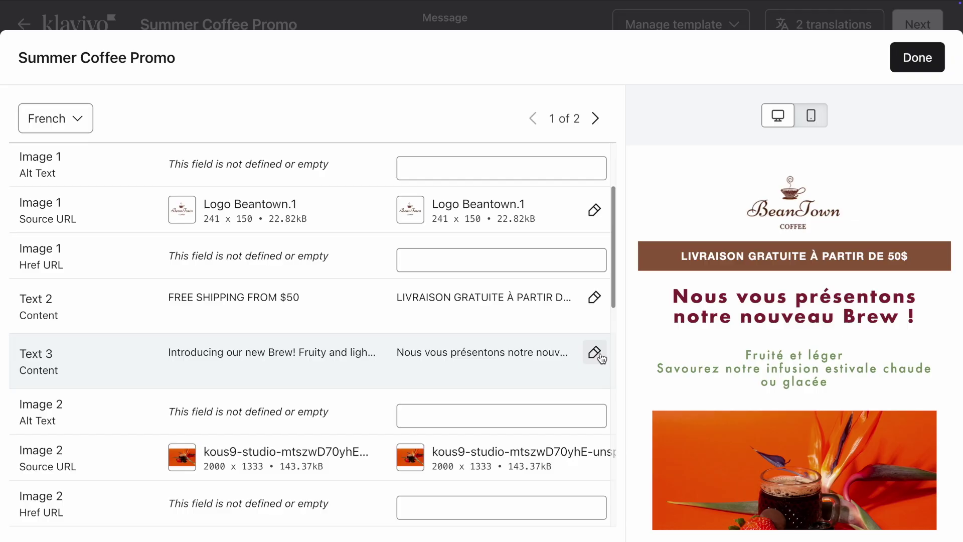
pyautogui.click(593, 354)
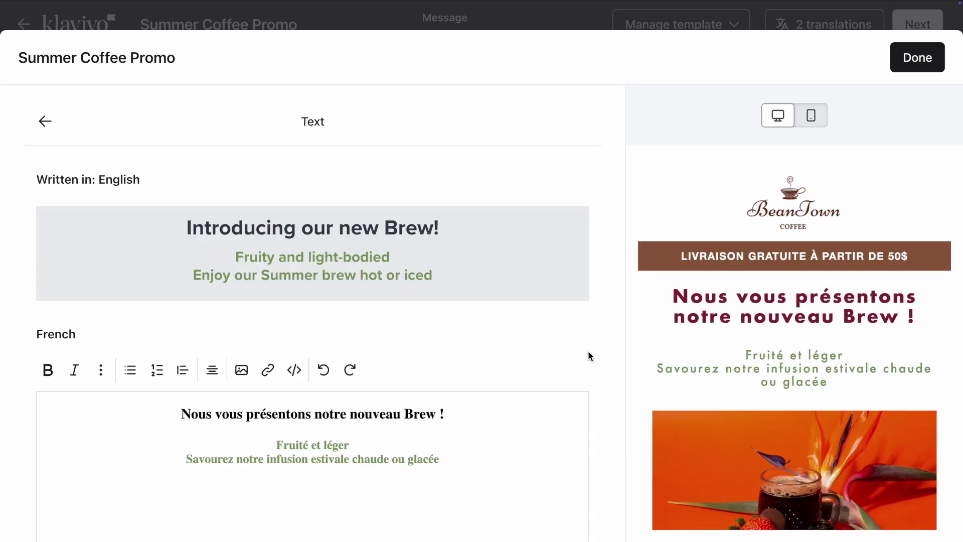
# Change the French heading to 'Découvrez nouveau mélange pour l'été' and paste a one-line subtitle.
pyautogui.scroll(-1, 537, 389)
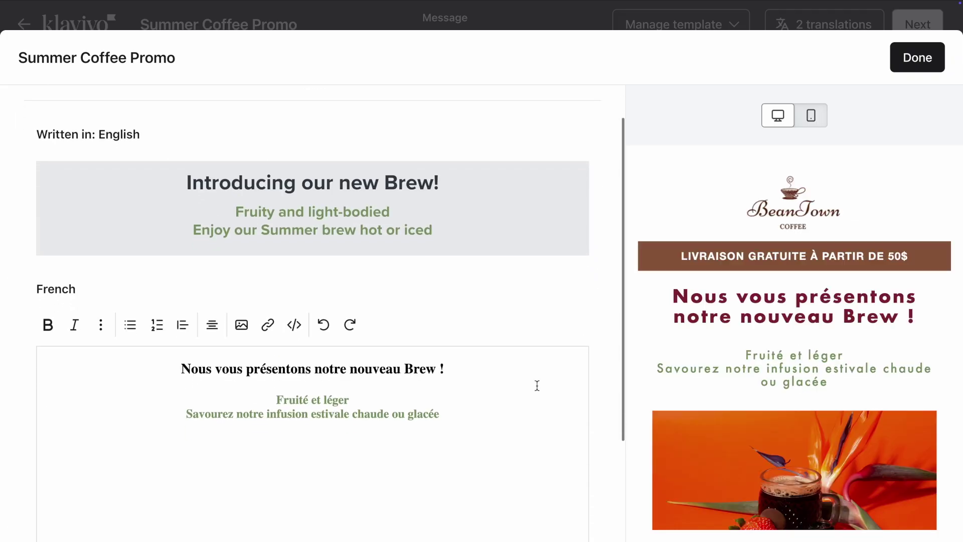
pyautogui.click(184, 371)
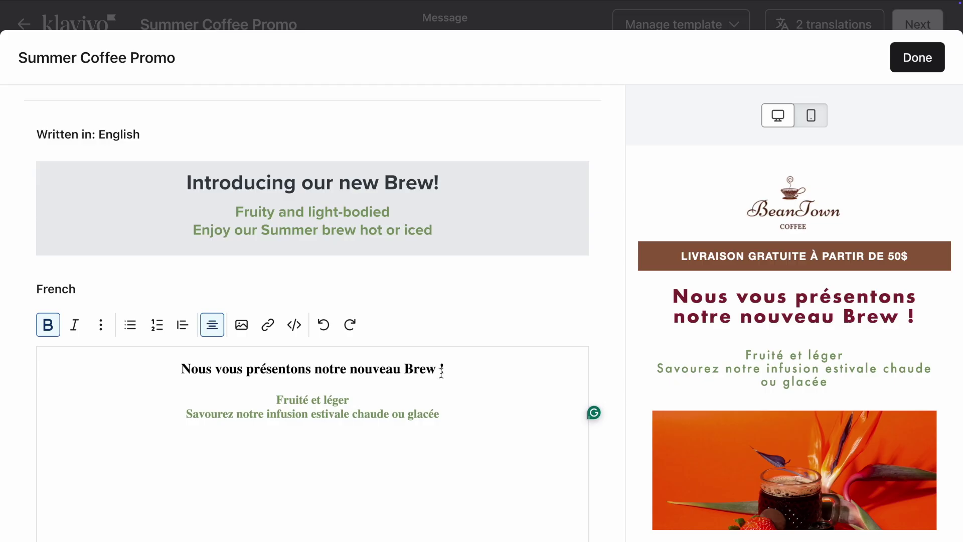
pyautogui.keyDown('shift'); pyautogui.click(444, 372); pyautogui.keyUp('shift')
pyautogui.write('Découvrez nouveau mélange pour l’été')
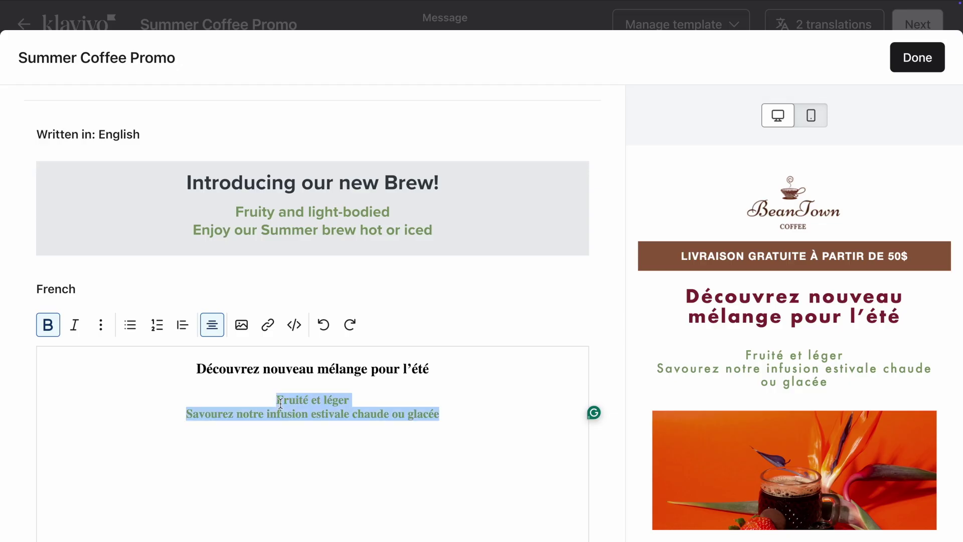
pyautogui.press('BackSpace')
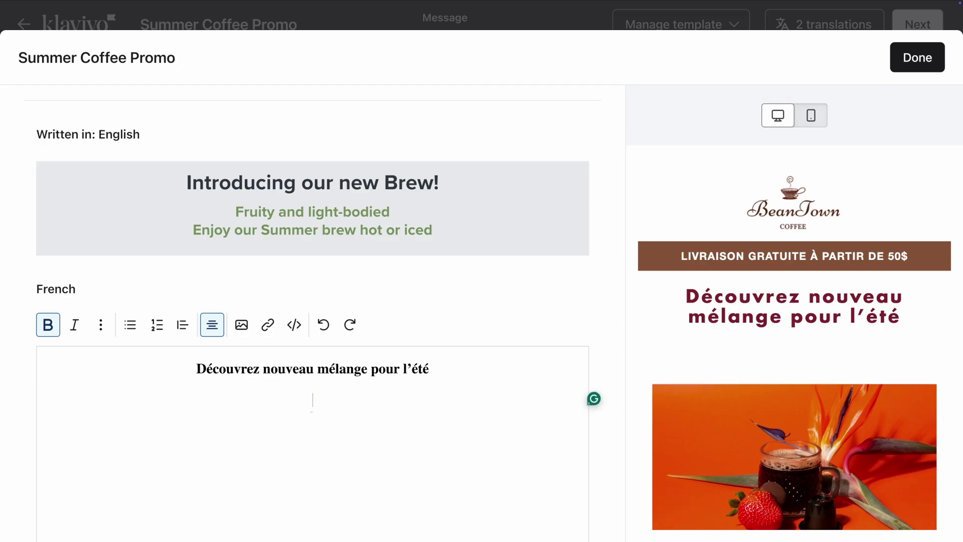
pyautogui.write('Fruité et léger - Savourez notre mélange estival chaud ou glacé')
pyautogui.scroll(2, 262, 330)
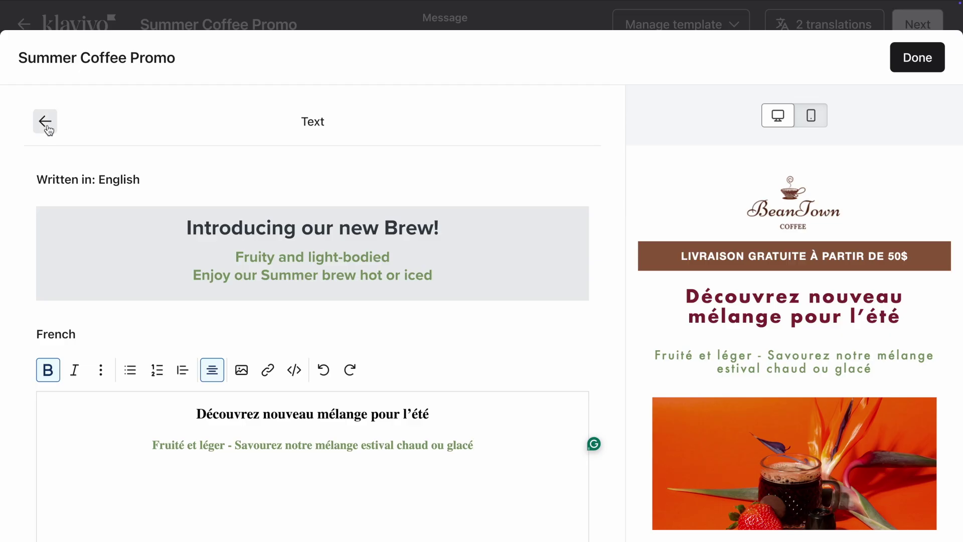
pyautogui.click(45, 121)
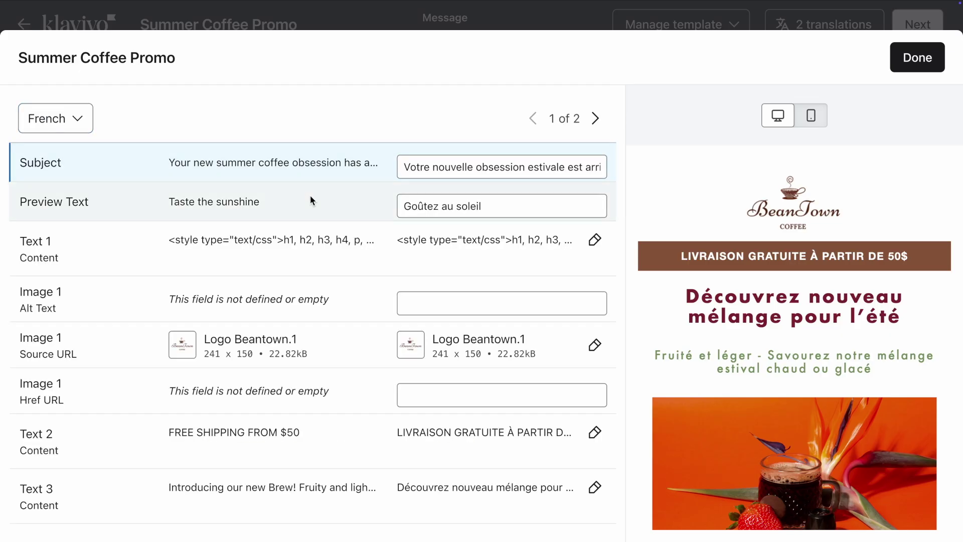
# Look through the French email preview and field list down to the shop button's link.
pyautogui.scroll(-1, 431, 256)
pyautogui.scroll(-5, 430, 256)
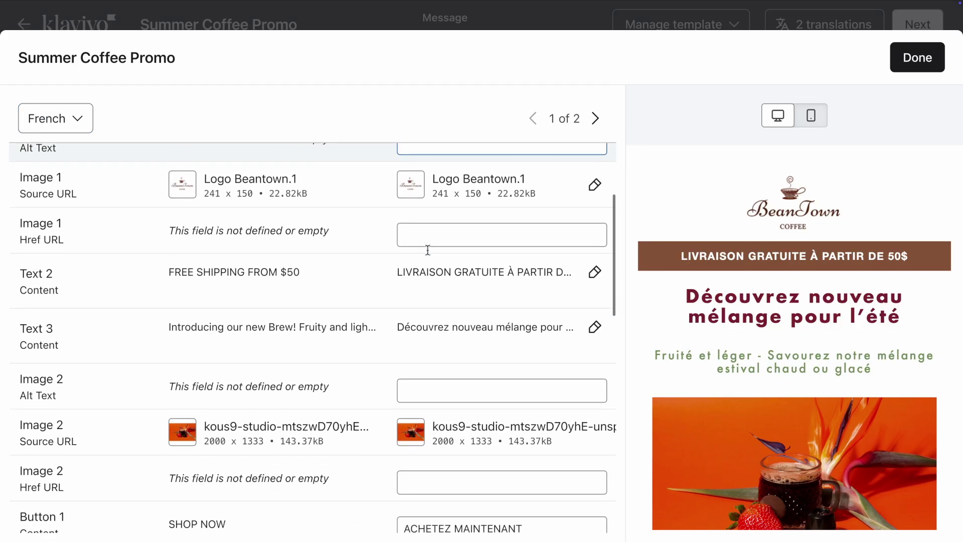
pyautogui.scroll(-2, 430, 256)
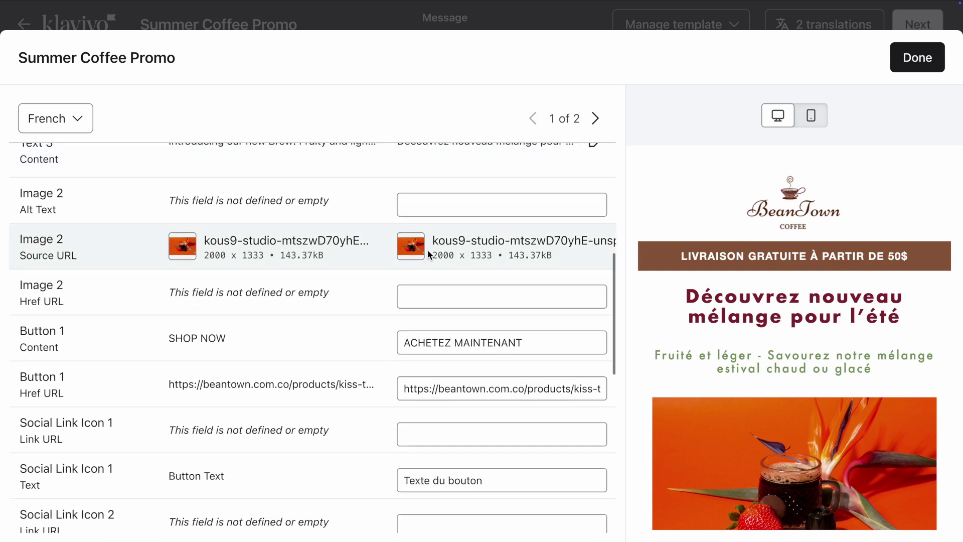
pyautogui.click(555, 293)
pyautogui.click(640, 302)
pyautogui.scroll(-3, 652, 301)
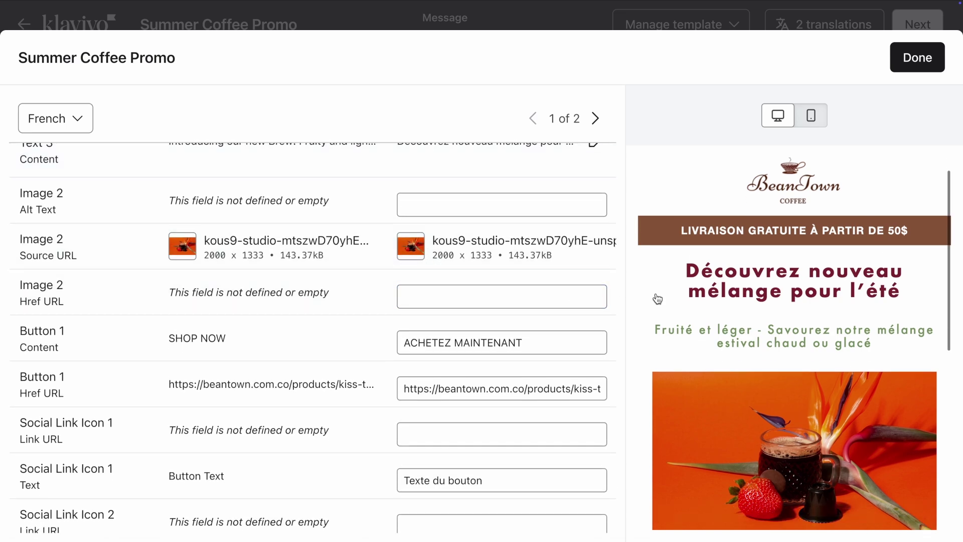
pyautogui.scroll(-3, 658, 299)
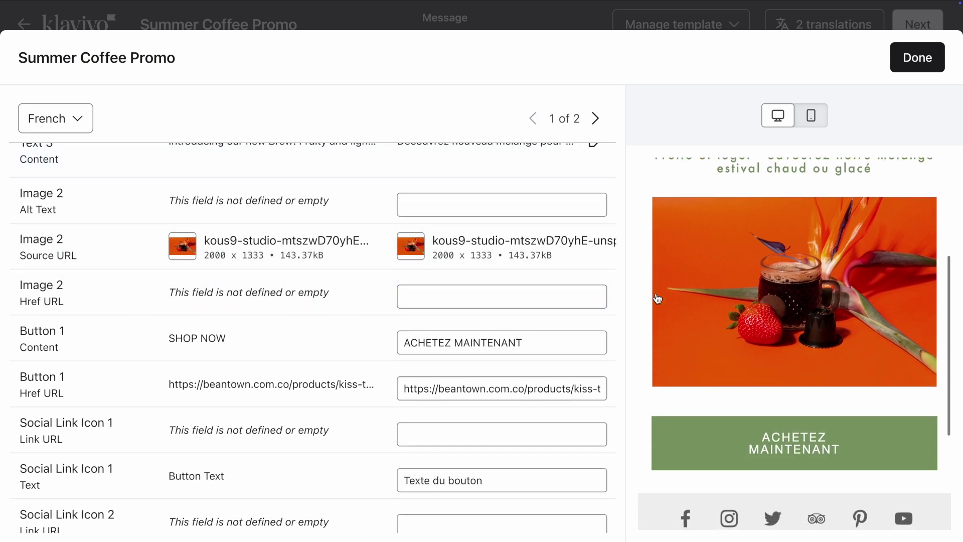
pyautogui.scroll(2, 658, 299)
pyautogui.scroll(4, 657, 299)
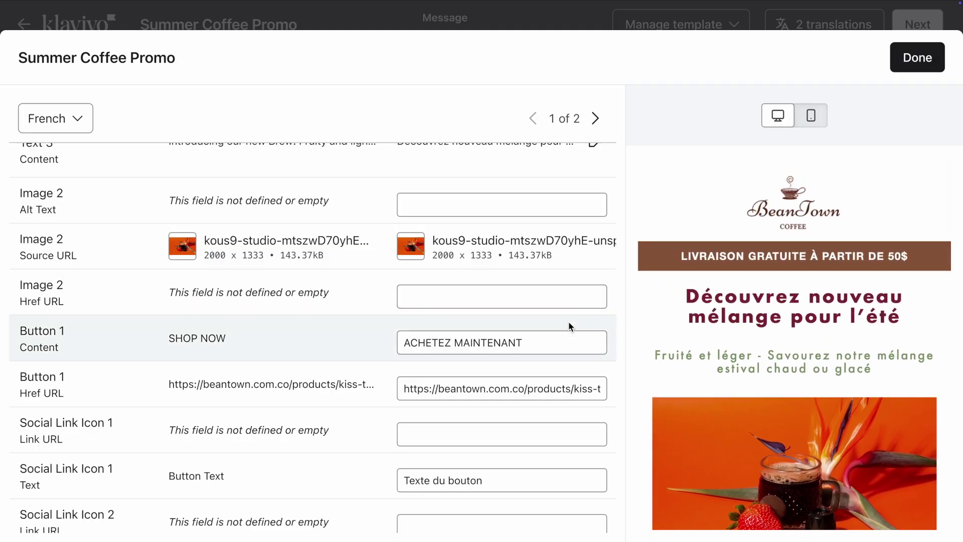
pyautogui.scroll(-2, 570, 327)
pyautogui.scroll(-1, 570, 327)
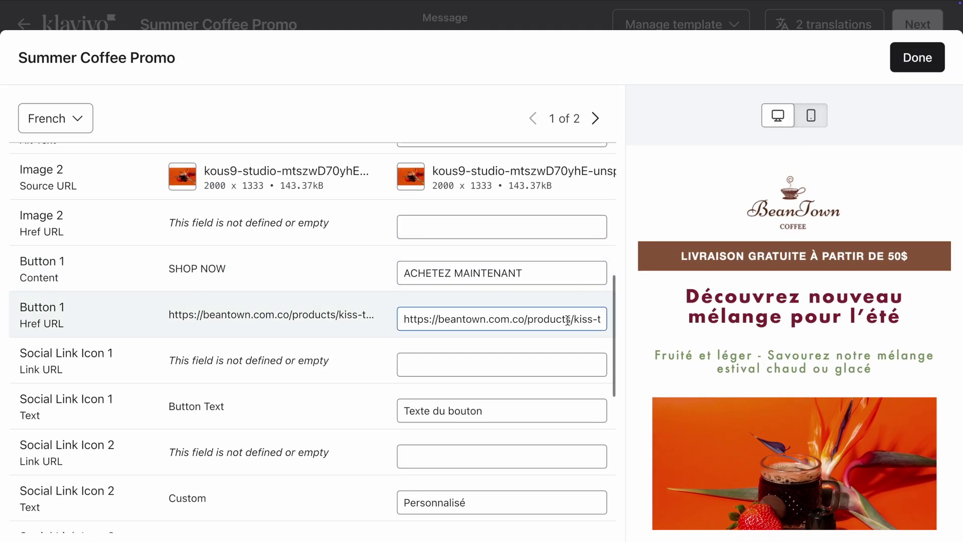
# Paste the /fr-fr/ product page URL into the French Button 1 Href URL.
pyautogui.click(524, 326)
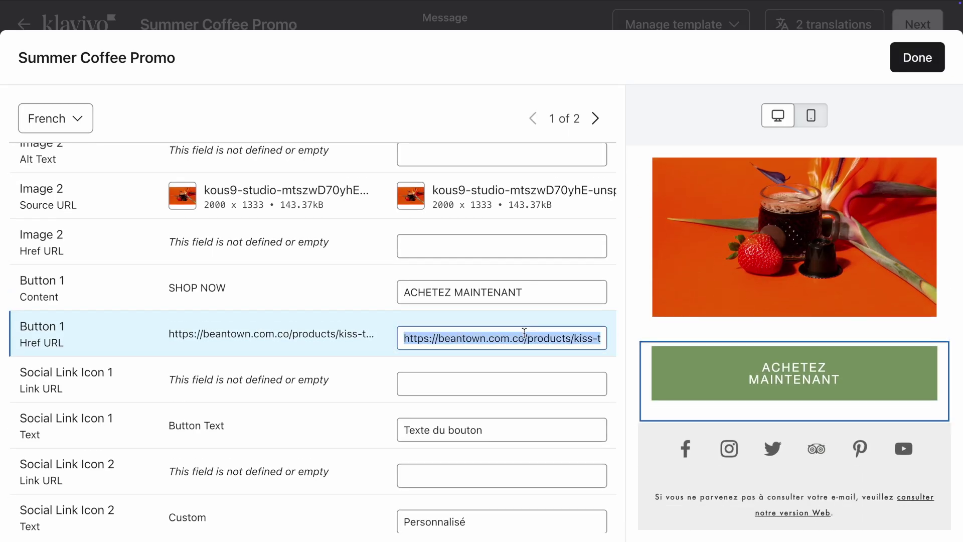
pyautogui.hotkey('ctrl', 'v')
pyautogui.click(594, 320)
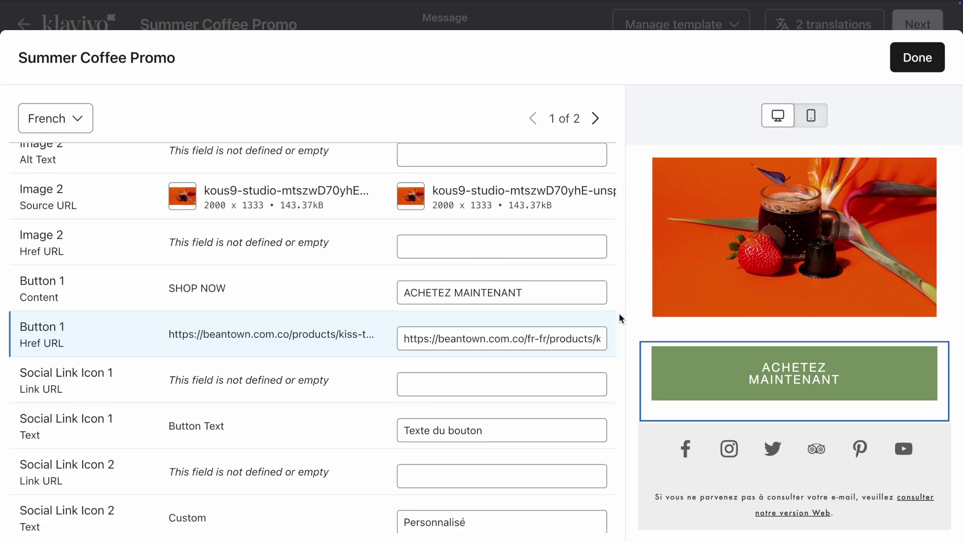
# Open the image library from Image 2 Source URL to replace the French product photo.
pyautogui.scroll(3, 576, 281)
pyautogui.hscroll(2, 576, 281)
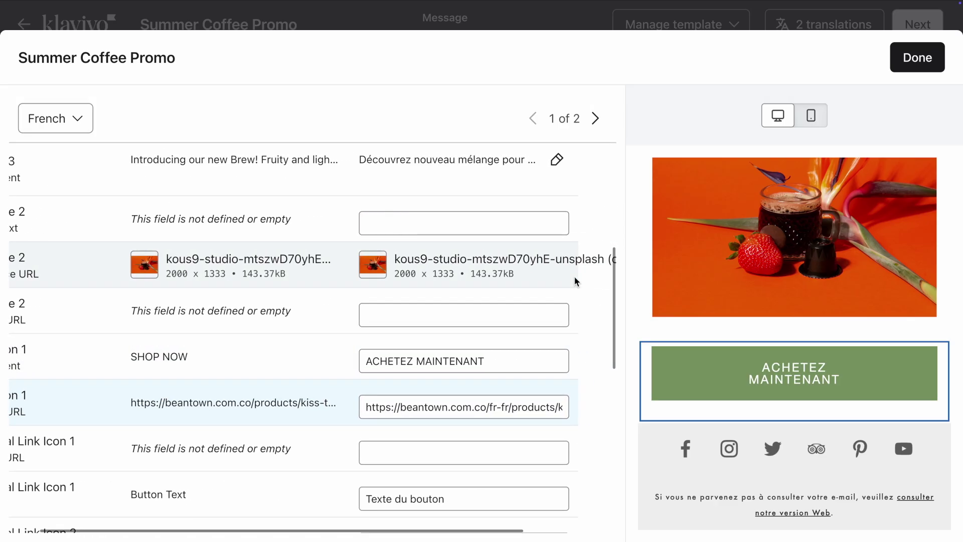
pyautogui.hscroll(3, 577, 281)
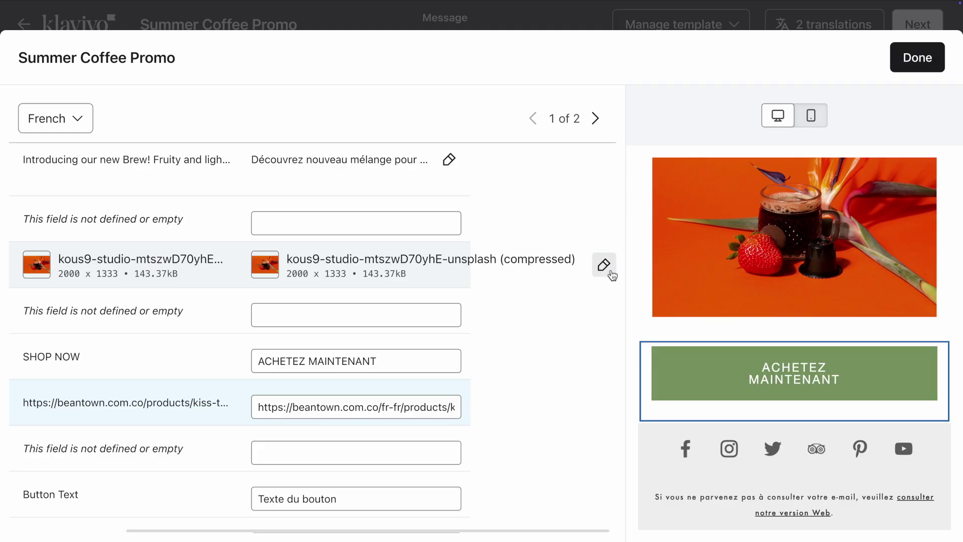
pyautogui.click(609, 272)
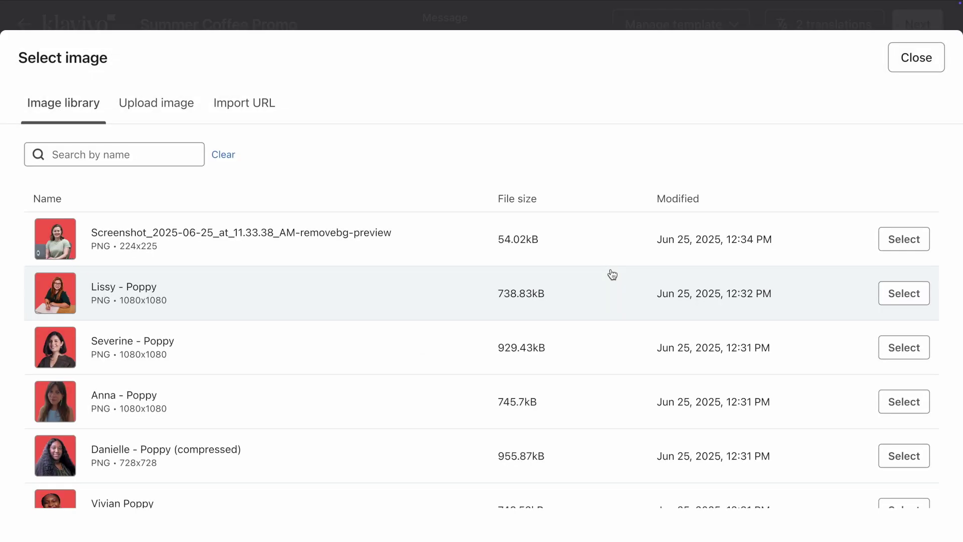
# Browse the Select image library, then close it leaving the French photo unchanged.
pyautogui.scroll(-5, 613, 274)
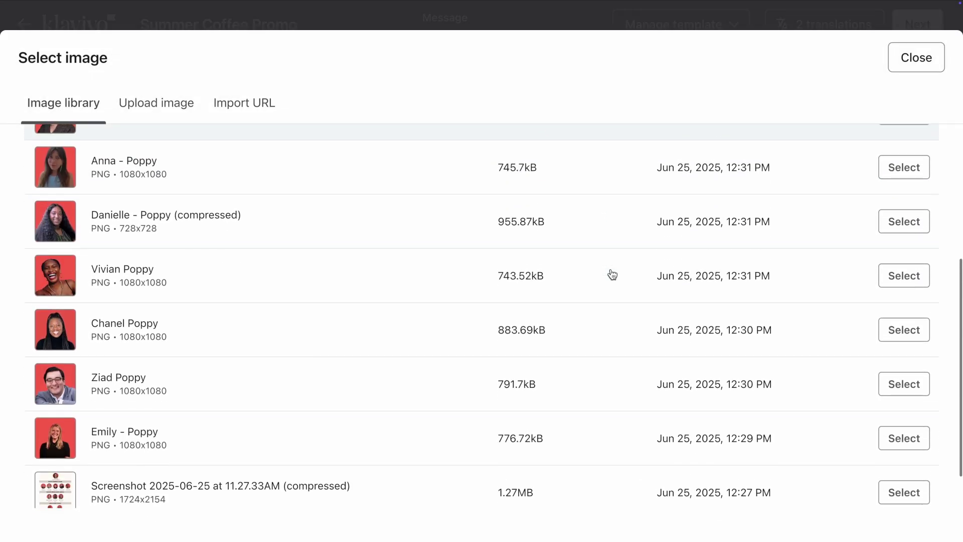
pyautogui.scroll(-2, 613, 275)
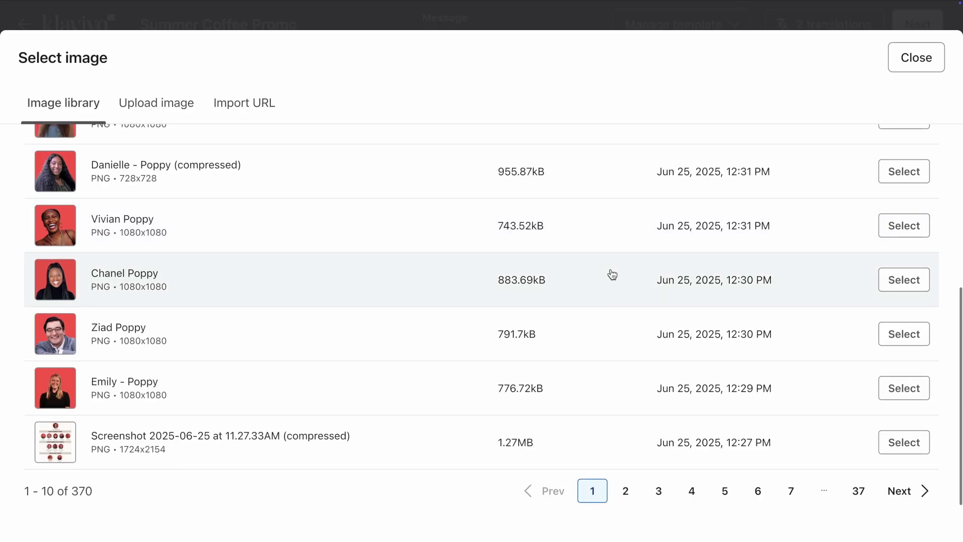
pyautogui.scroll(3, 612, 275)
pyautogui.scroll(4, 612, 275)
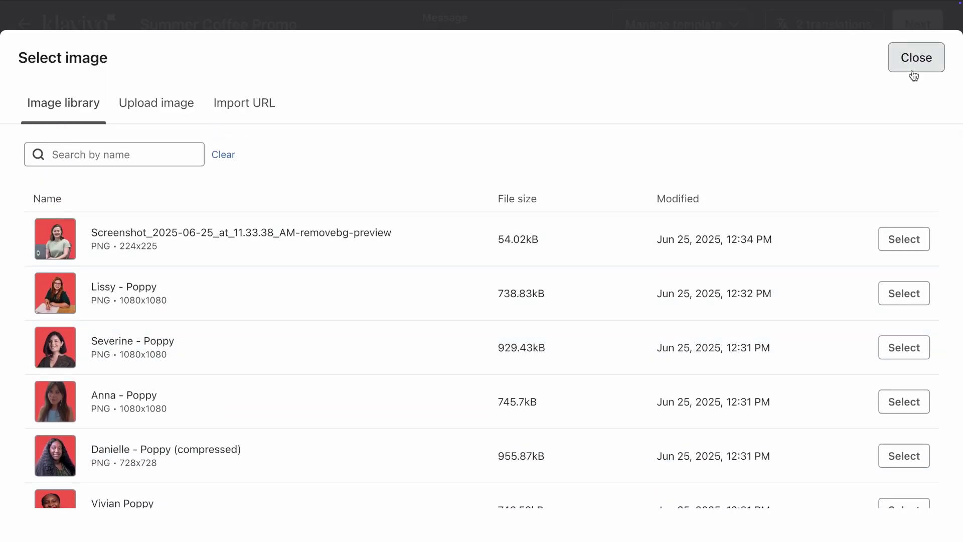
pyautogui.click(913, 69)
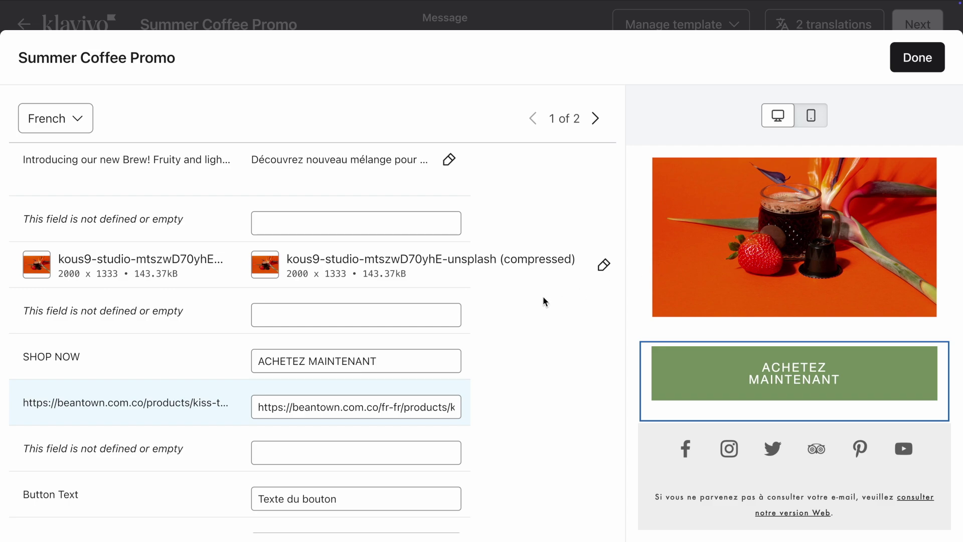
# Scroll the French field list back to Subject and open then dismiss the language dropdown.
pyautogui.scroll(5, 545, 301)
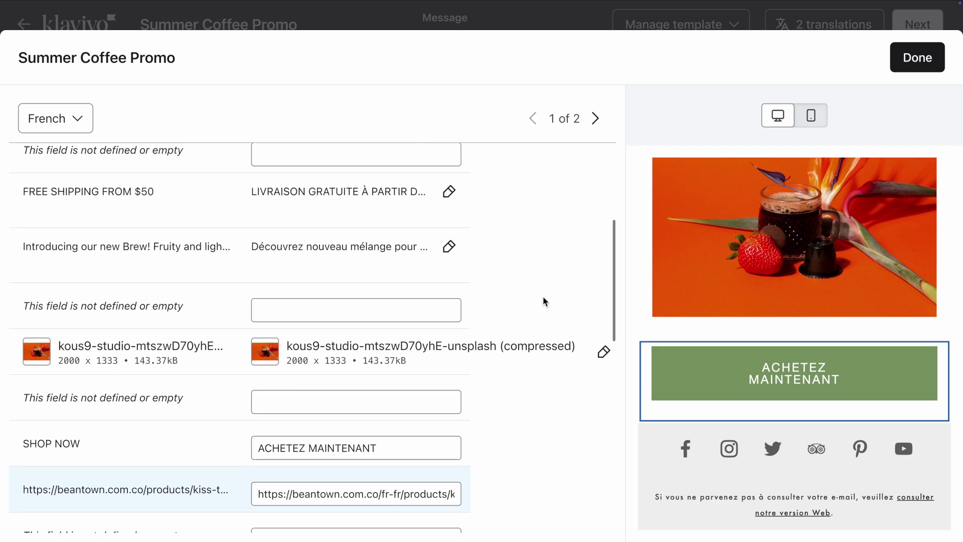
pyautogui.hscroll(-3, 545, 302)
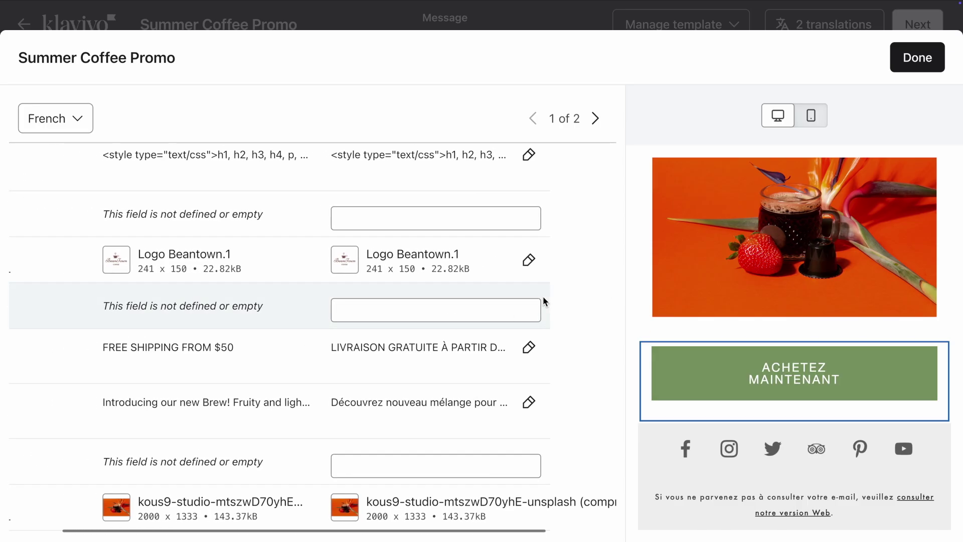
pyautogui.scroll(2, 545, 301)
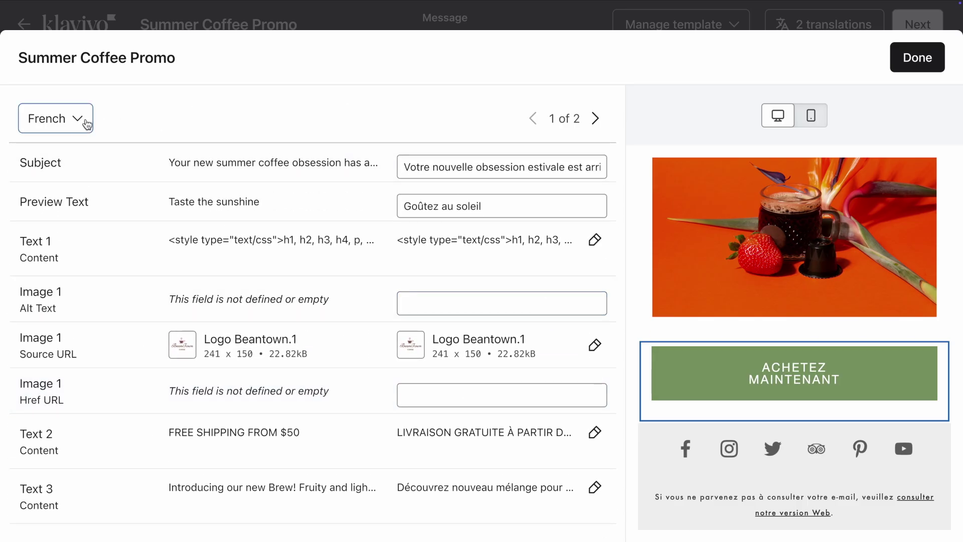
pyautogui.click(78, 120)
pyautogui.click(77, 119)
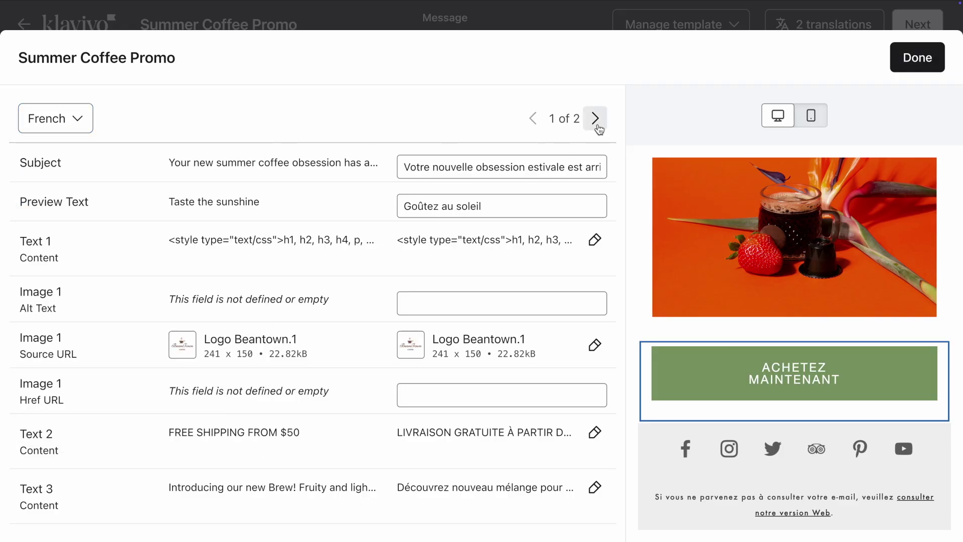
# Switch to German, change the Button 1 link's 'products' to 'de-de/products', then finish translations.
pyautogui.click(596, 118)
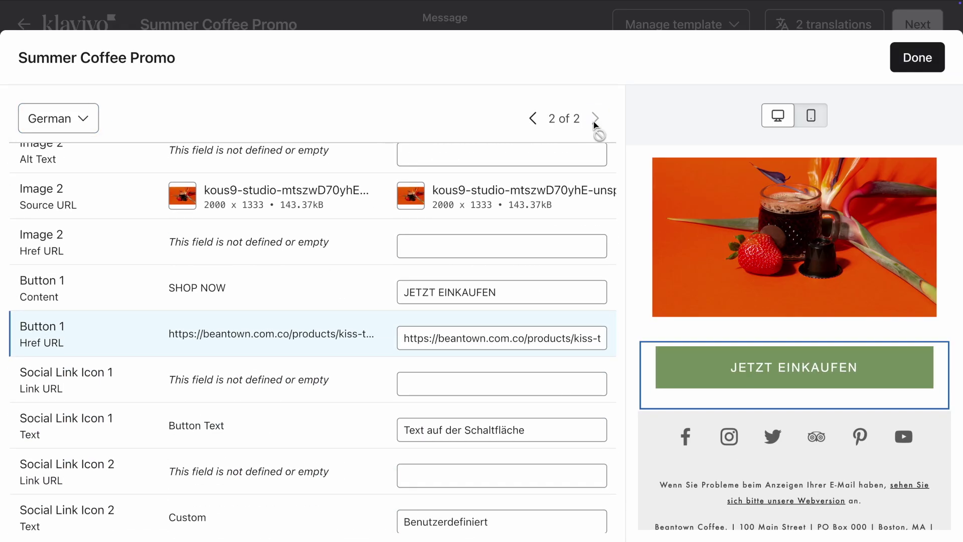
pyautogui.doubleClick(569, 338)
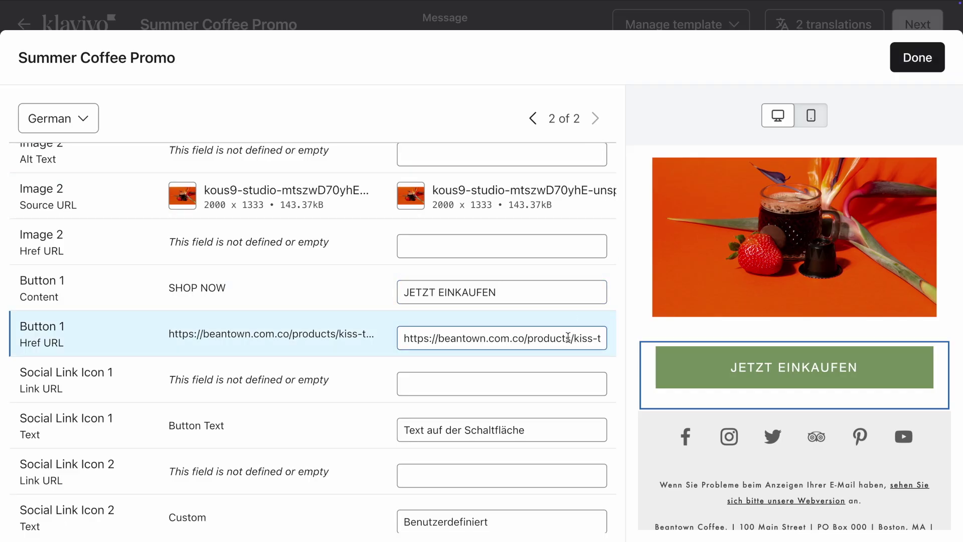
pyautogui.write('de-de/products')
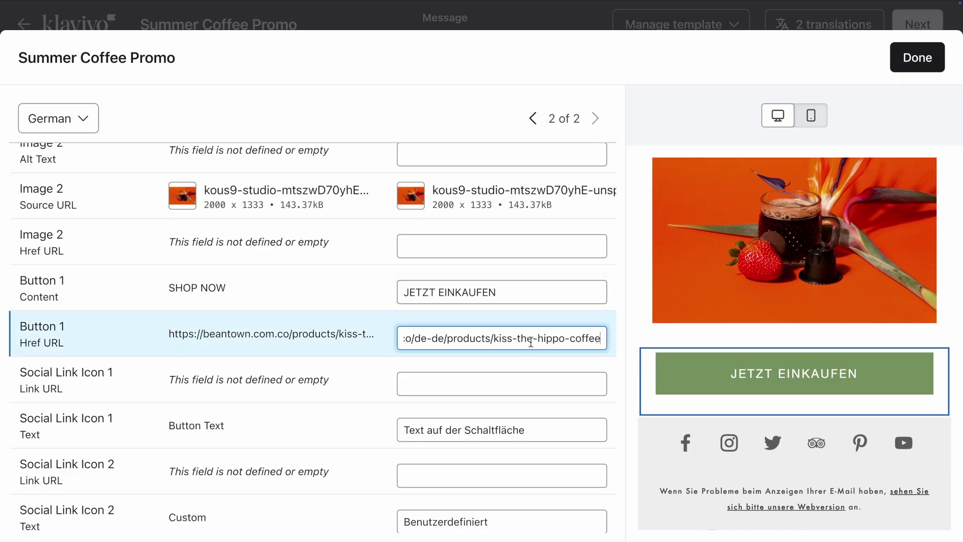
pyautogui.click(622, 336)
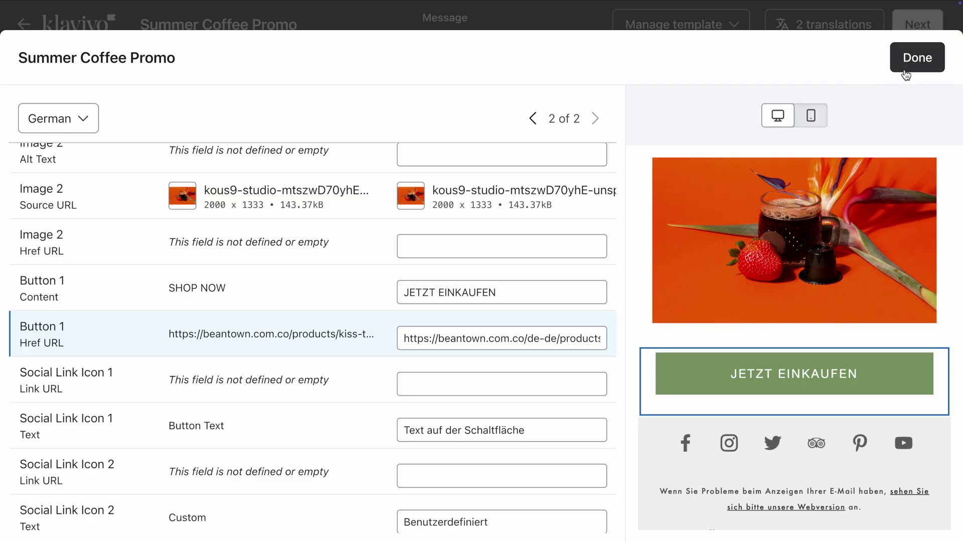
pyautogui.click(905, 70)
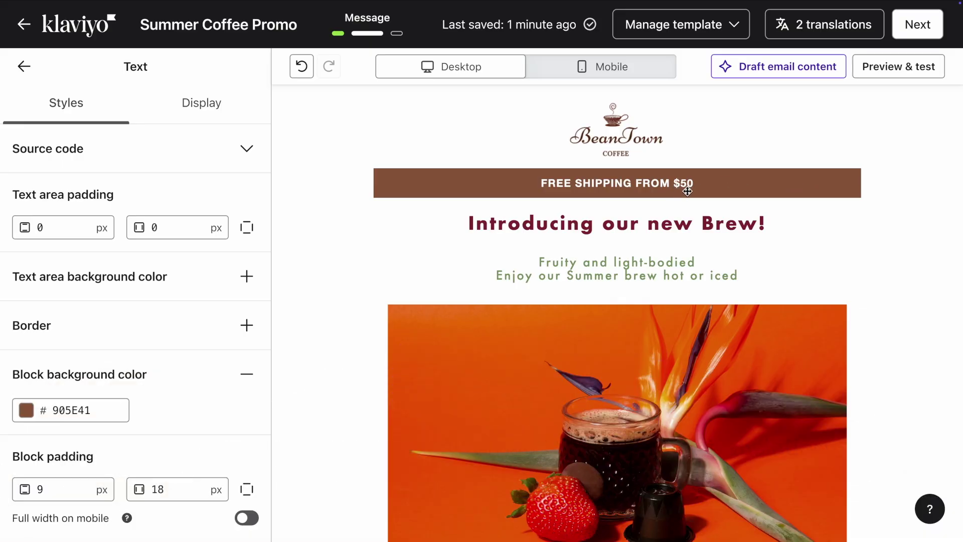
# Edit the English banner so it reads 'FREE SHIPPING FROM $40' instead of $50.
pyautogui.click(687, 185)
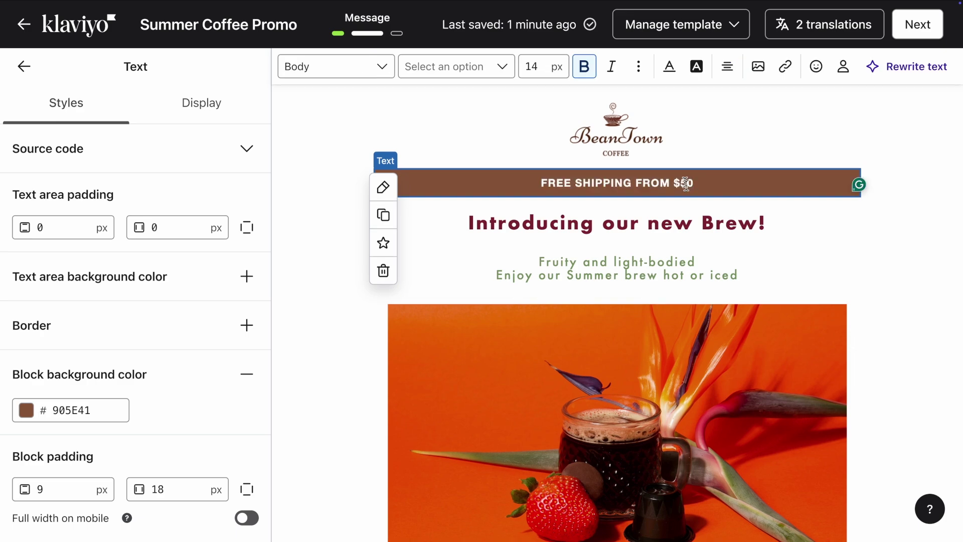
pyautogui.click(688, 185)
pyautogui.press('BackSpace')
pyautogui.write('4')
pyautogui.click(917, 143)
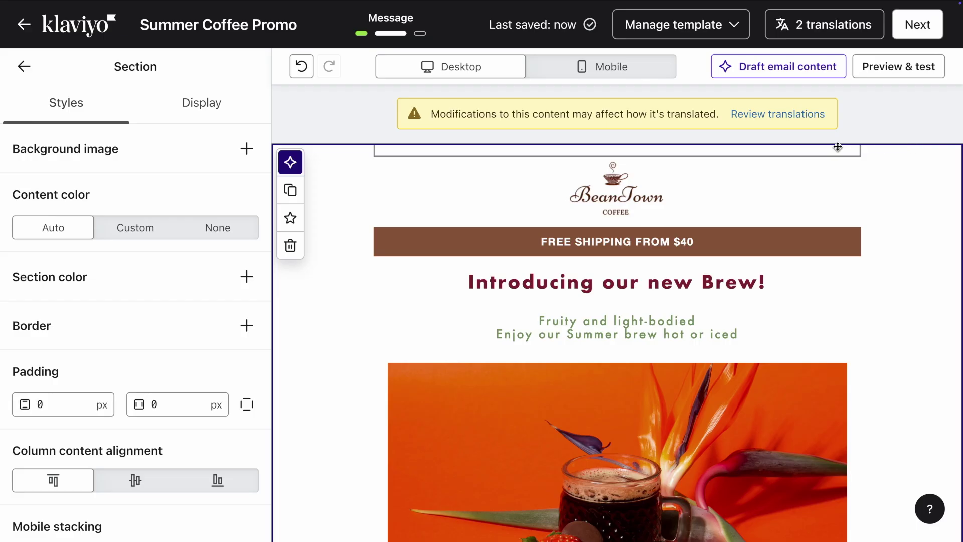
# Open the translations and re-translate the outdated French free-shipping line (Text 2).
pyautogui.click(762, 122)
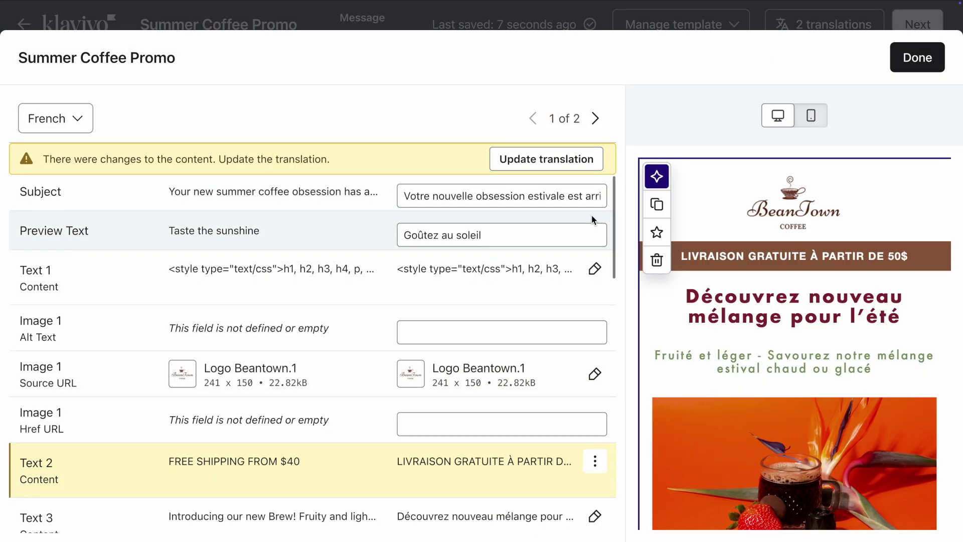
pyautogui.scroll(-3, 592, 220)
pyautogui.scroll(-1, 592, 220)
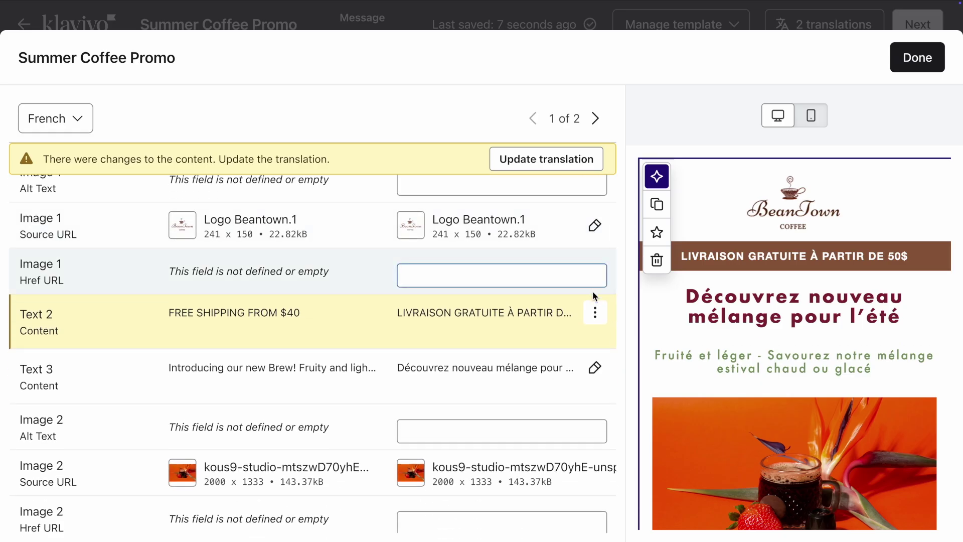
pyautogui.click(599, 325)
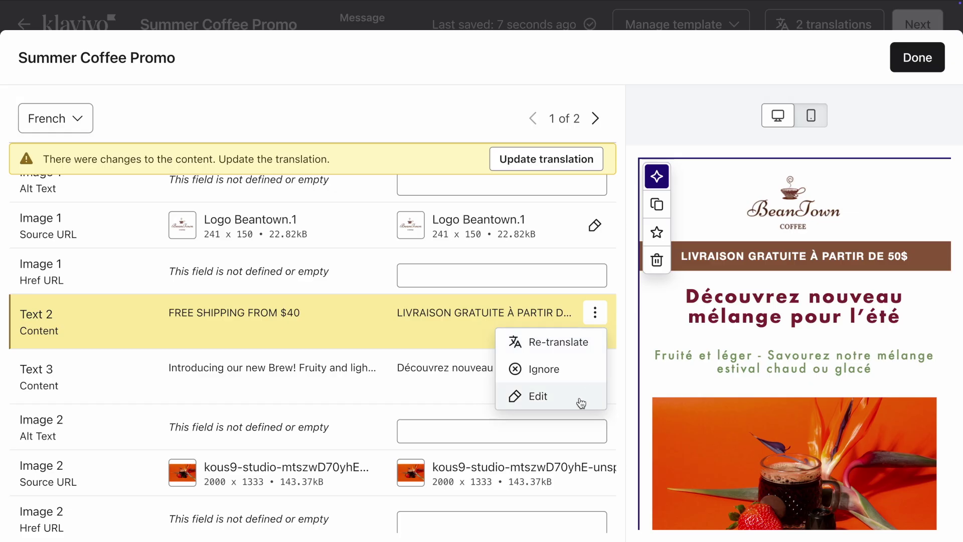
pyautogui.click(597, 347)
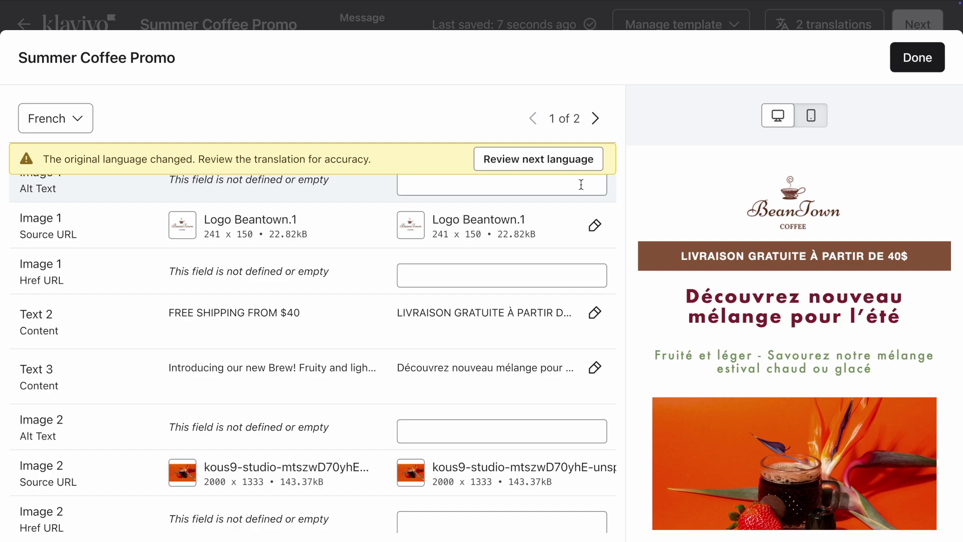
# Re-translate the German free-shipping line to 40$ and close the translation review.
pyautogui.click(575, 167)
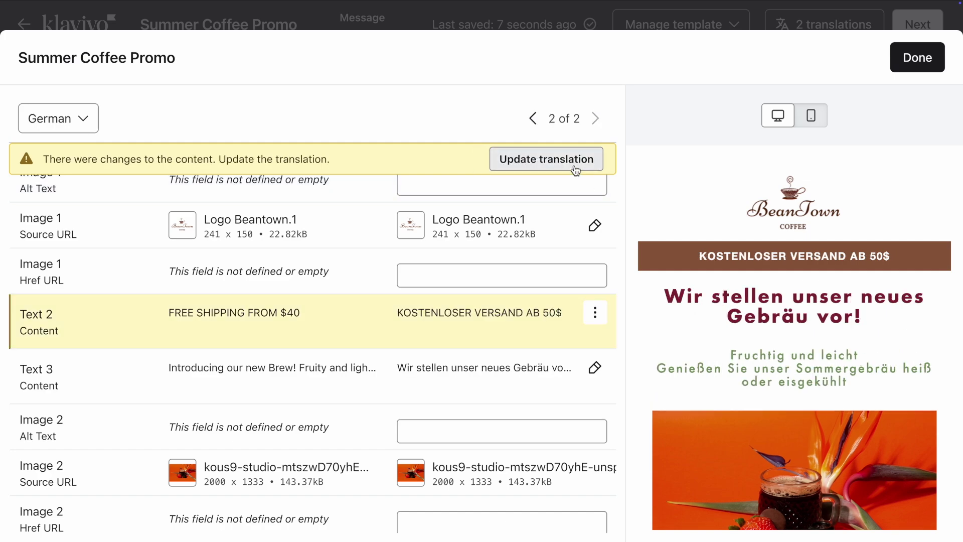
pyautogui.click(595, 313)
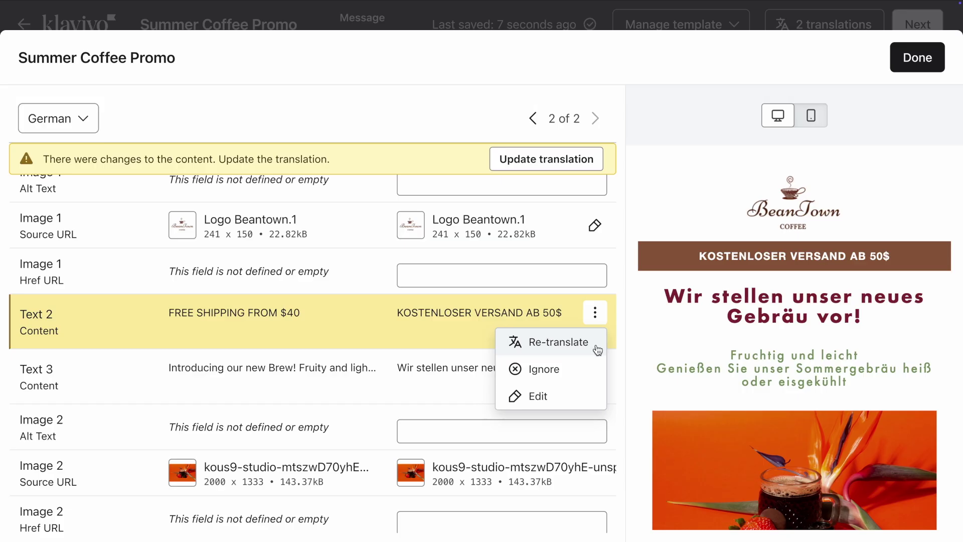
pyautogui.click(597, 348)
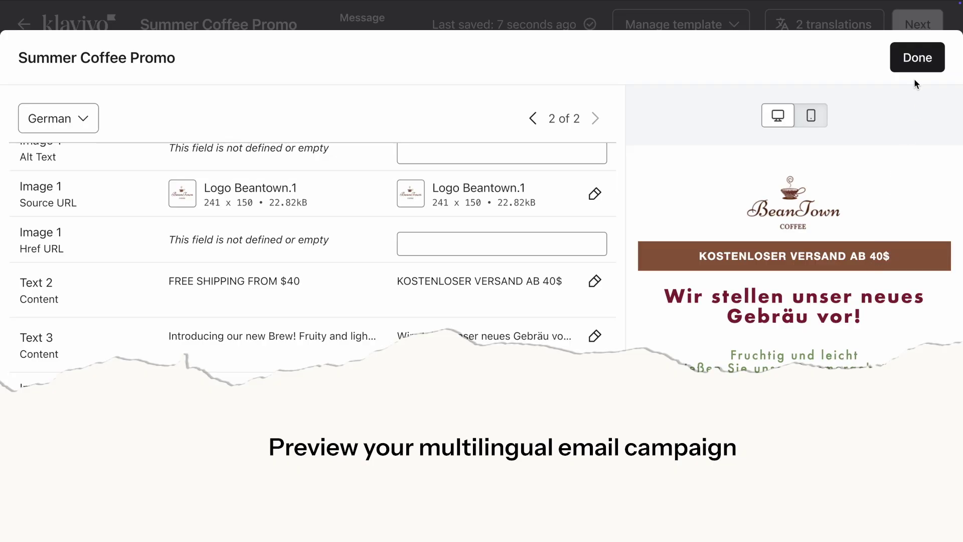
pyautogui.click(918, 57)
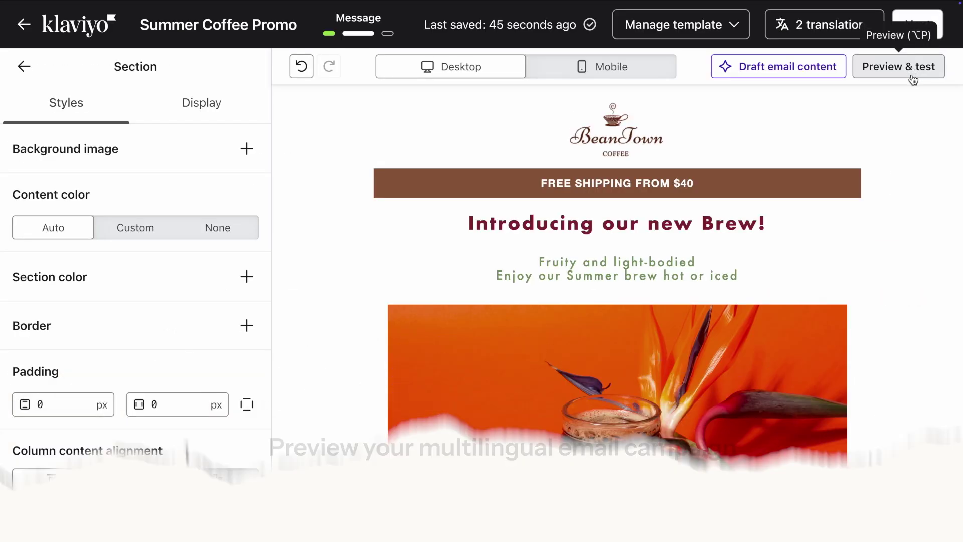
# Open Preview & test and render the email for the English (_en) test profile.
pyautogui.click(899, 80)
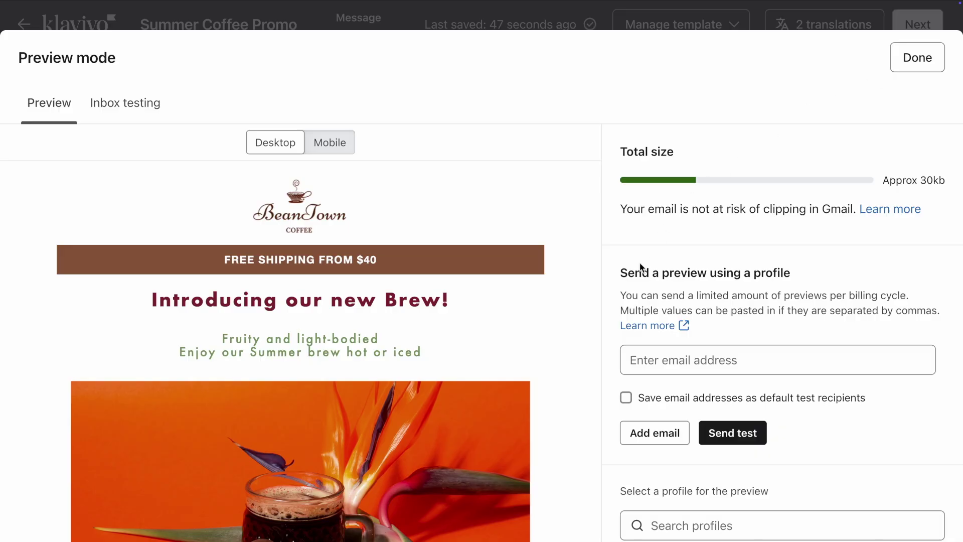
pyautogui.scroll(-4, 608, 318)
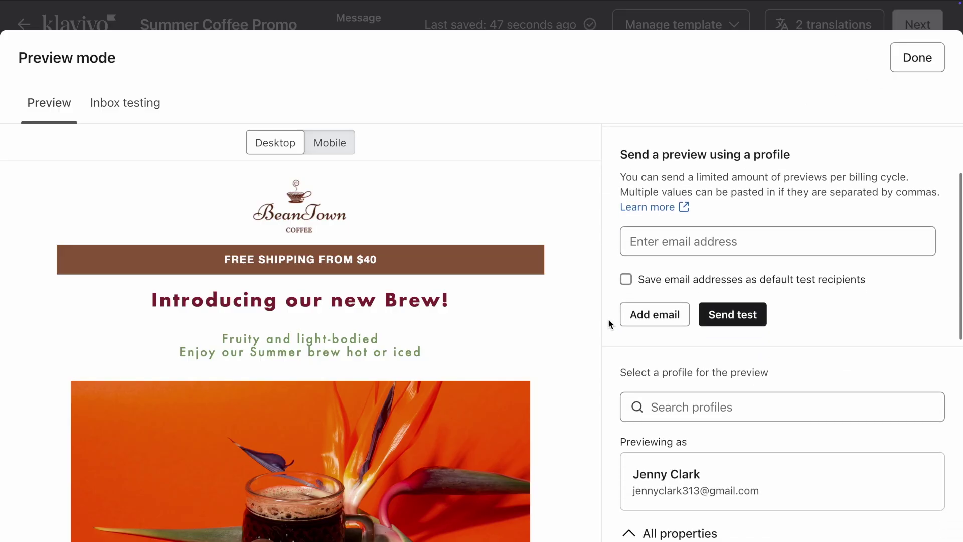
pyautogui.click(652, 365)
pyautogui.write('sam.')
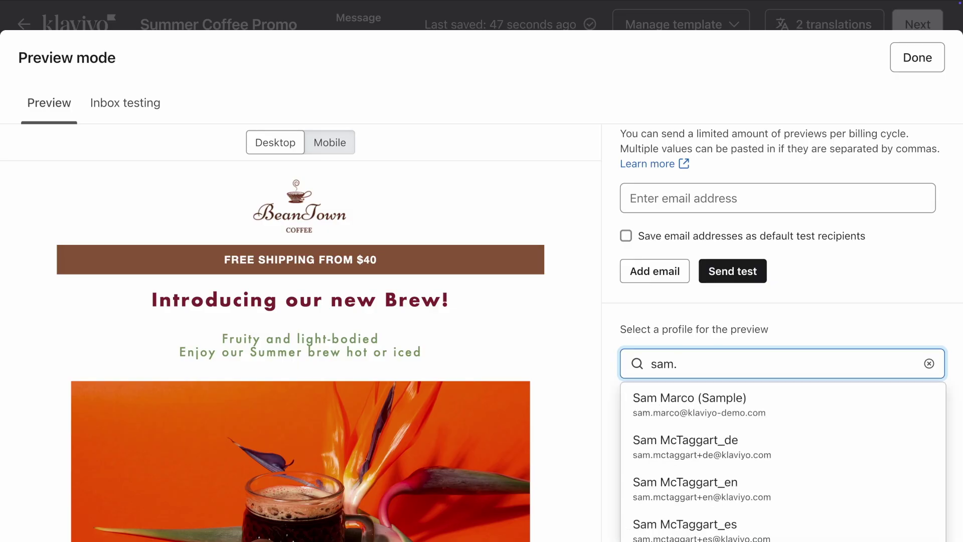
pyautogui.click(708, 489)
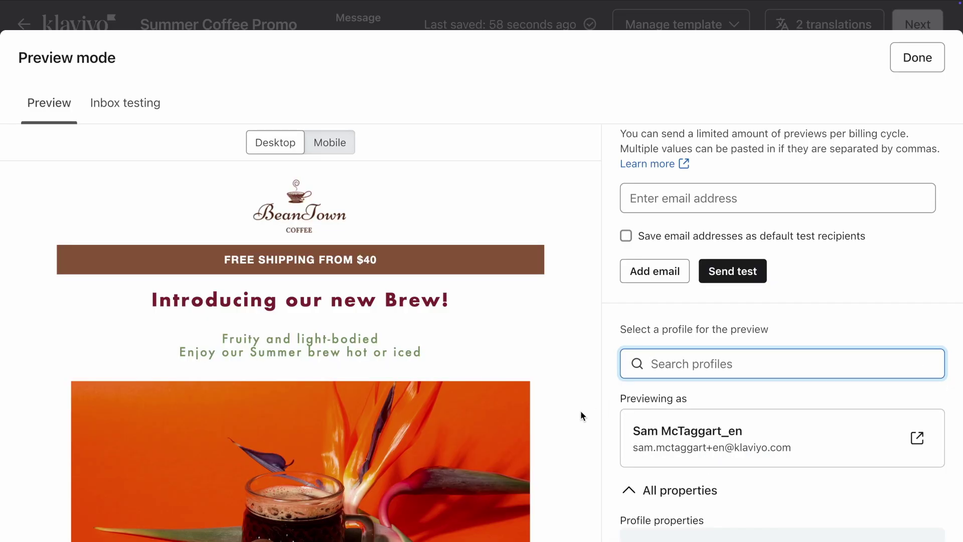
pyautogui.scroll(-4, 580, 411)
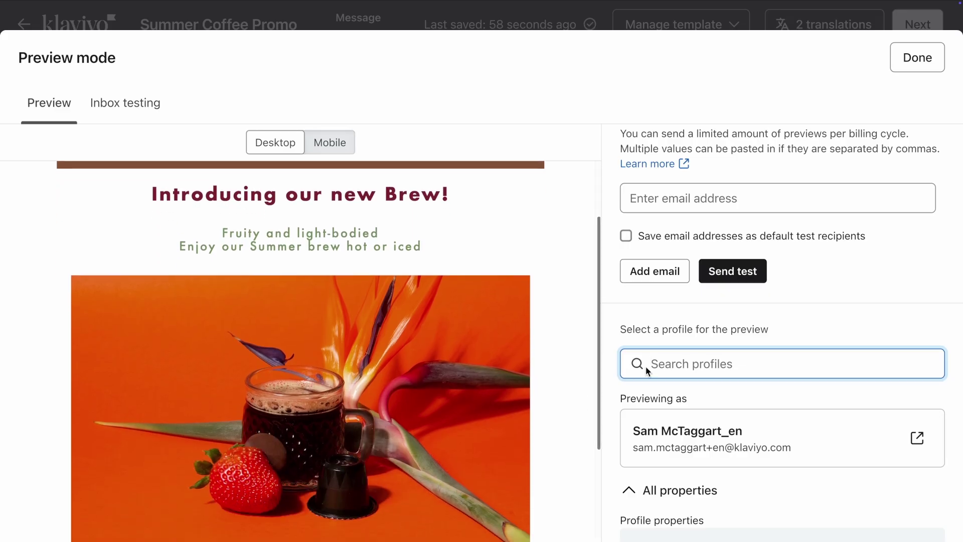
pyautogui.write('sam.mc')
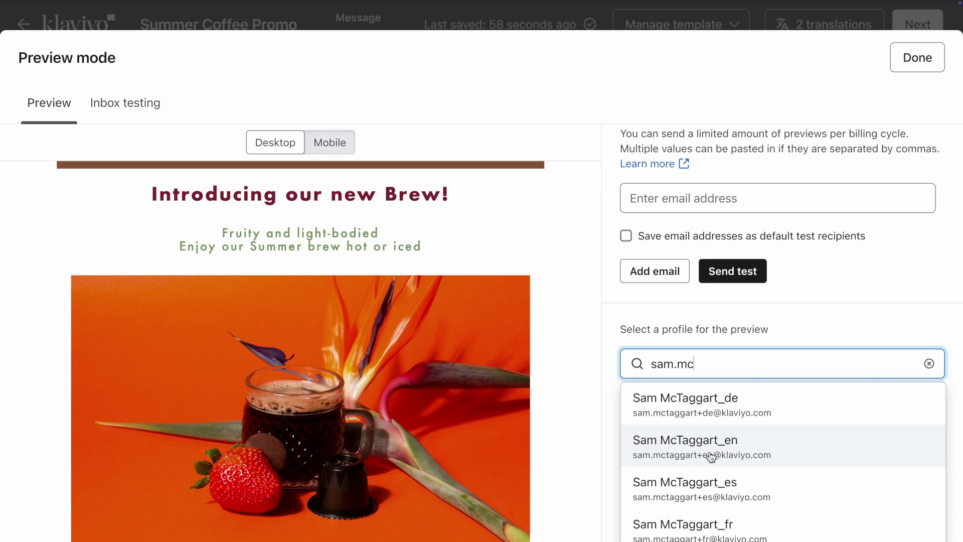
# Preview the email as the French (_fr) and German (_de) test profiles.
pyautogui.click(726, 528)
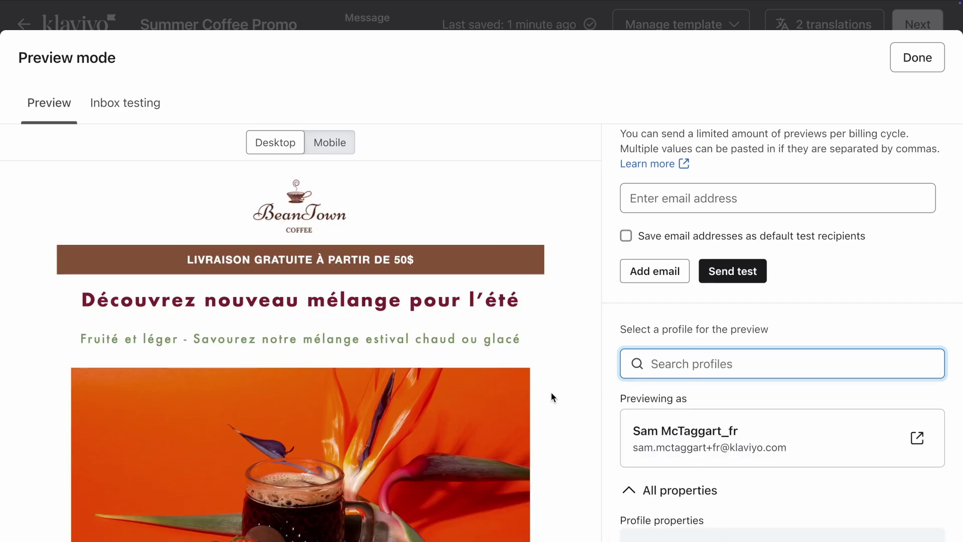
pyautogui.scroll(-3, 551, 397)
pyautogui.scroll(3, 550, 393)
pyautogui.write('sam.mc')
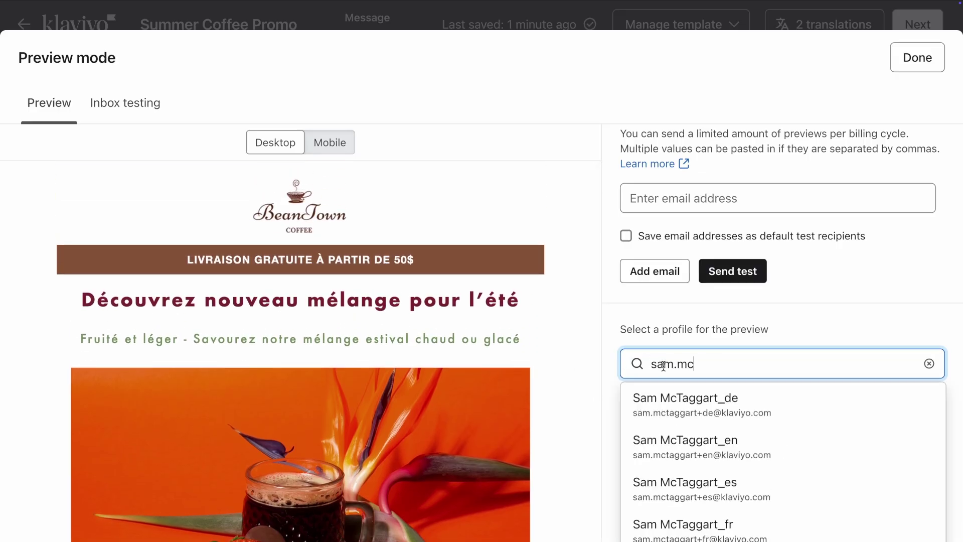
pyautogui.click(710, 419)
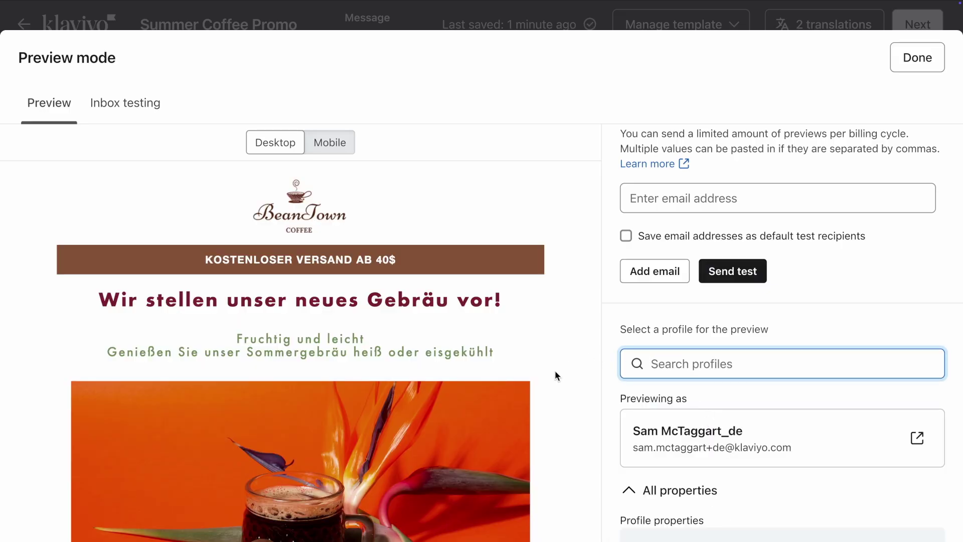
pyautogui.scroll(-3, 556, 372)
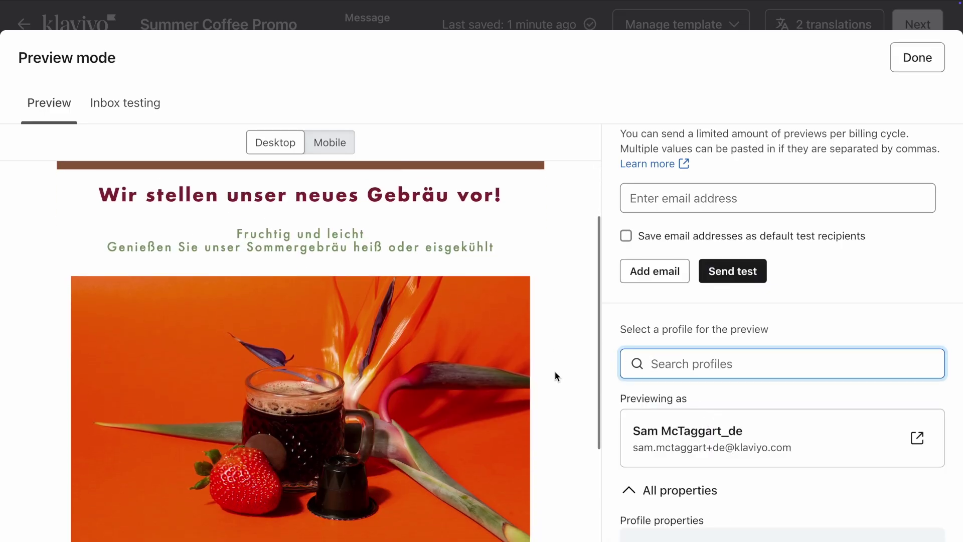
pyautogui.scroll(3, 555, 371)
# Preview it as the Polish (_pl) test profile, then close preview and continue to message settings.
pyautogui.write('sam.mct')
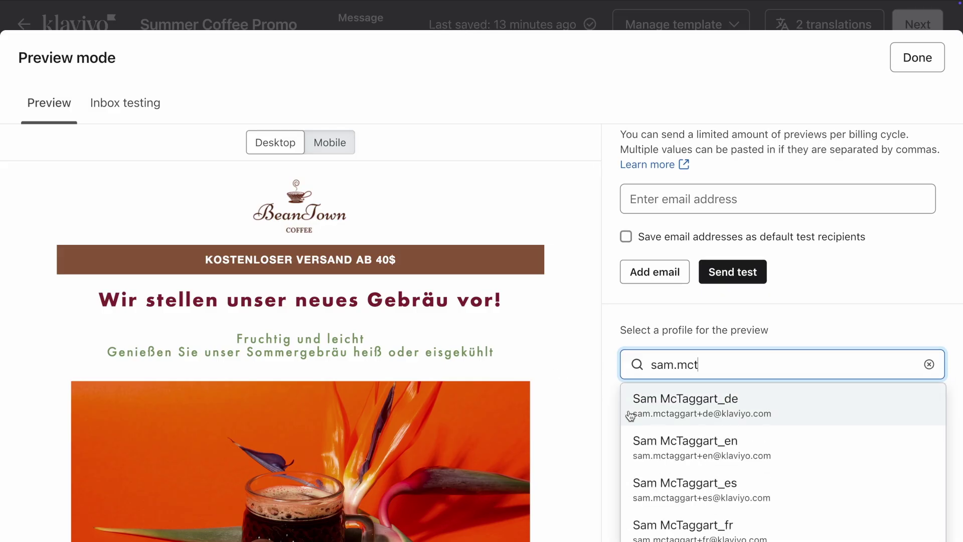
pyautogui.scroll(-1, 619, 423)
pyautogui.scroll(-1, 619, 423)
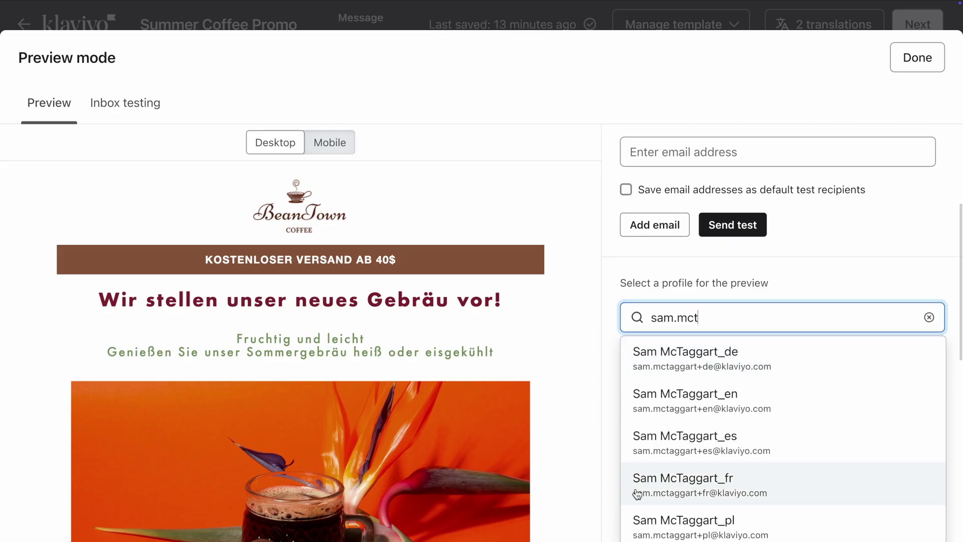
pyautogui.click(689, 527)
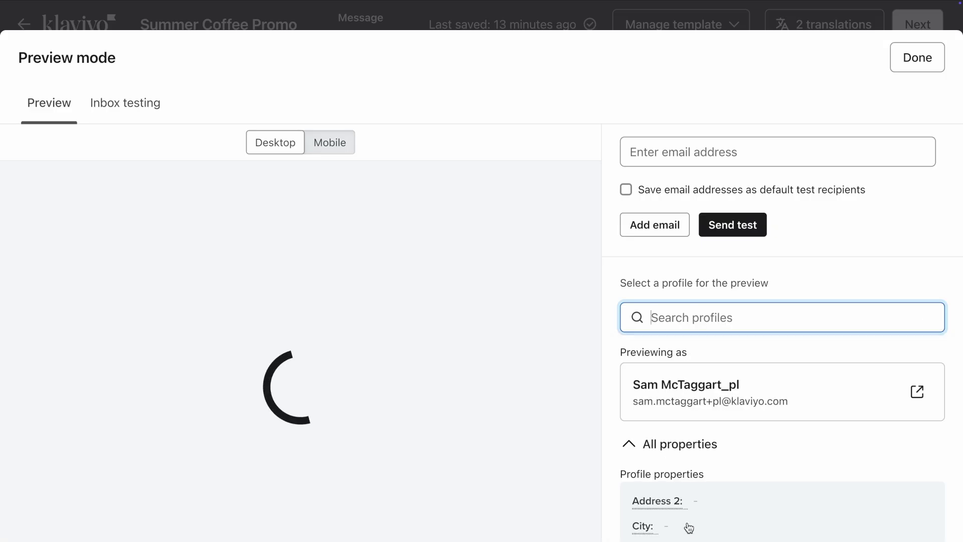
pyautogui.scroll(-3, 556, 378)
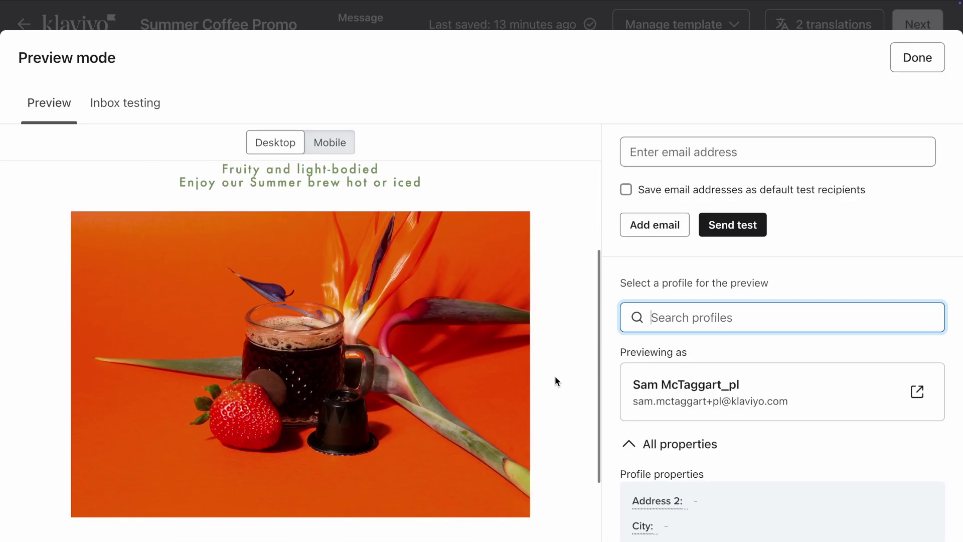
pyautogui.scroll(2, 556, 379)
pyautogui.scroll(2, 555, 381)
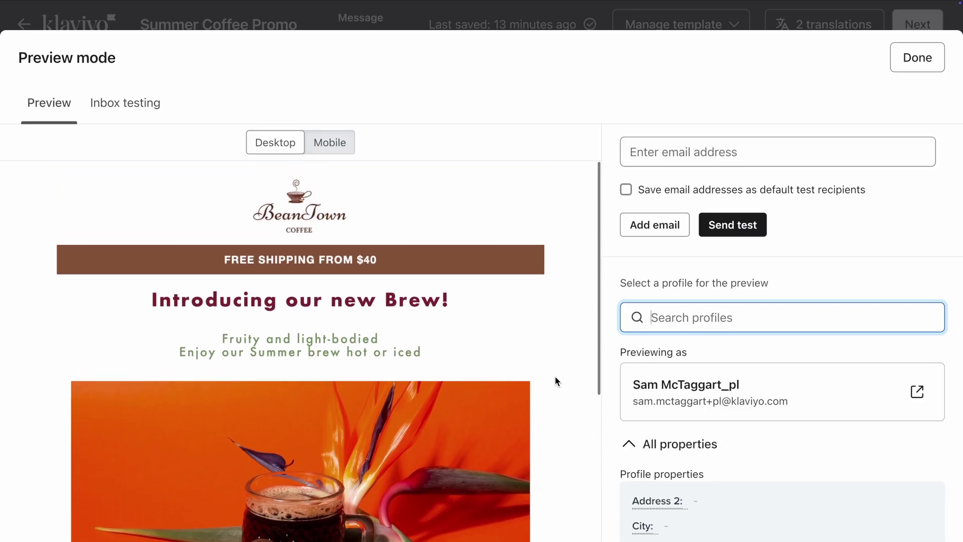
pyautogui.click(899, 71)
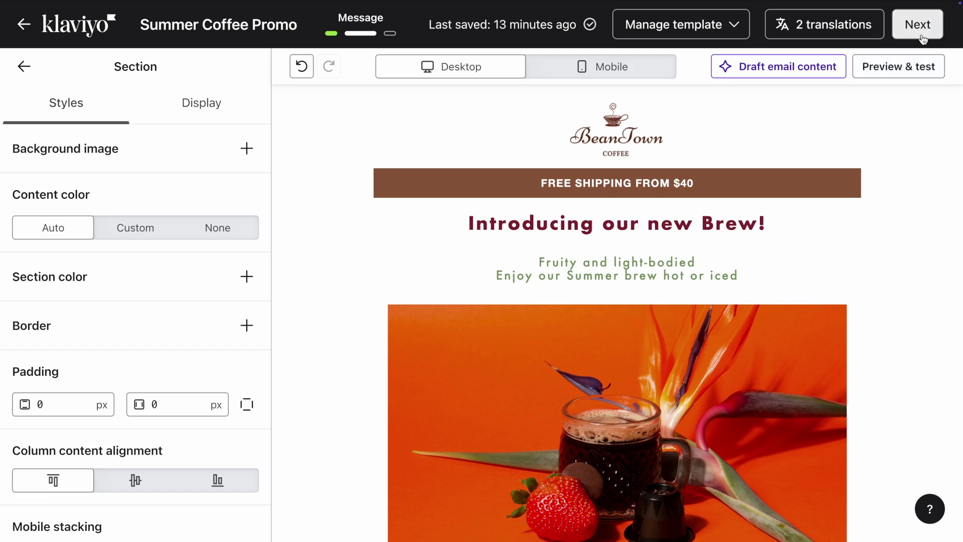
pyautogui.click(920, 34)
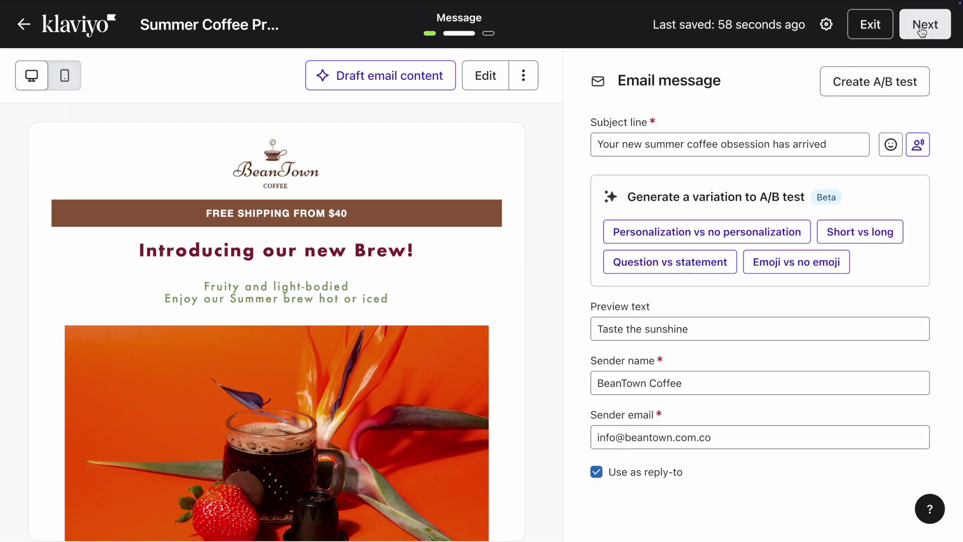
# Go to the Review step, expand the Translation row, then return to the Campaigns list.
pyautogui.click(922, 25)
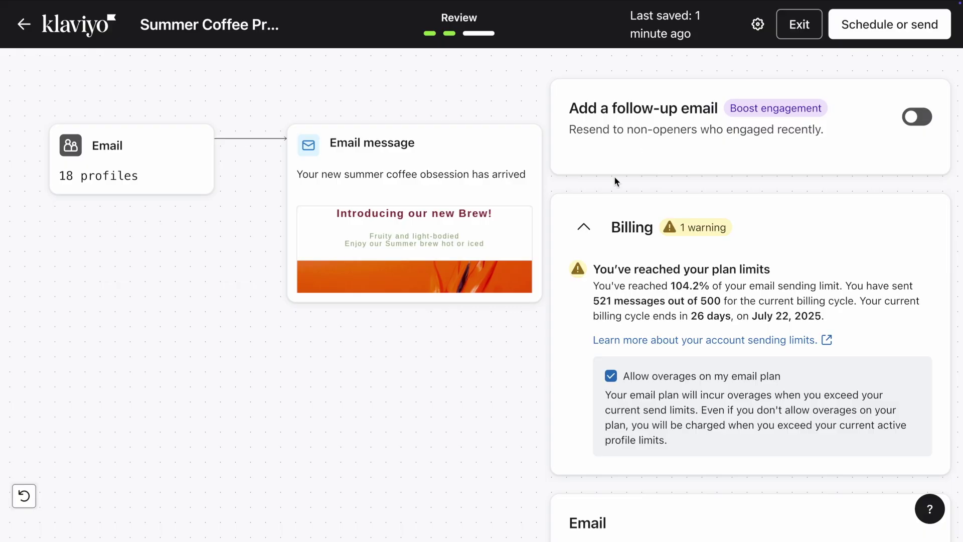
pyautogui.scroll(-6, 573, 330)
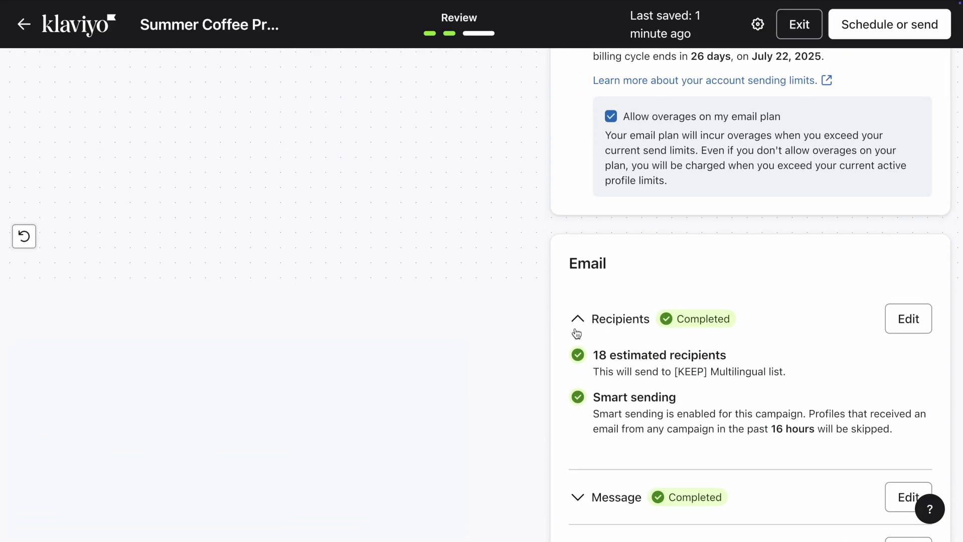
pyautogui.scroll(-2, 573, 331)
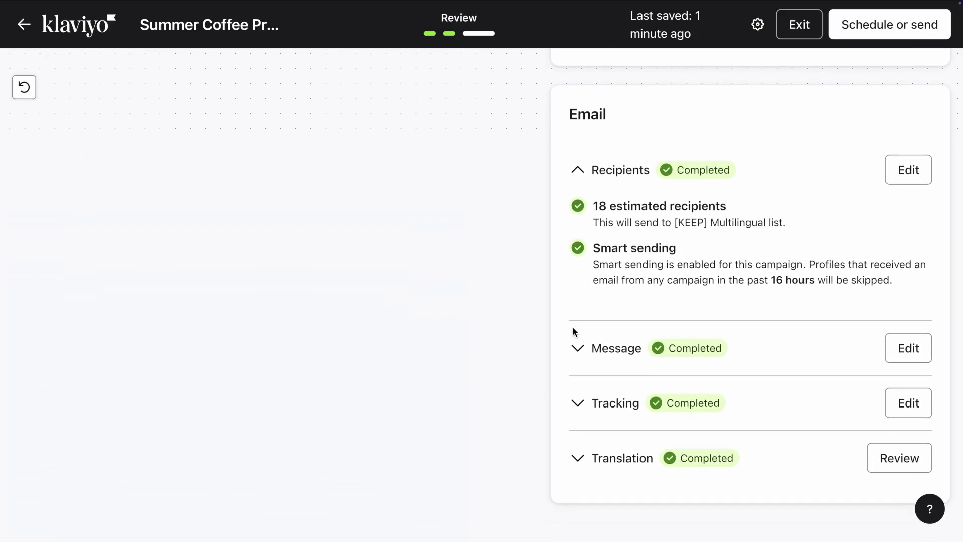
pyautogui.click(579, 461)
pyautogui.scroll(-2, 584, 464)
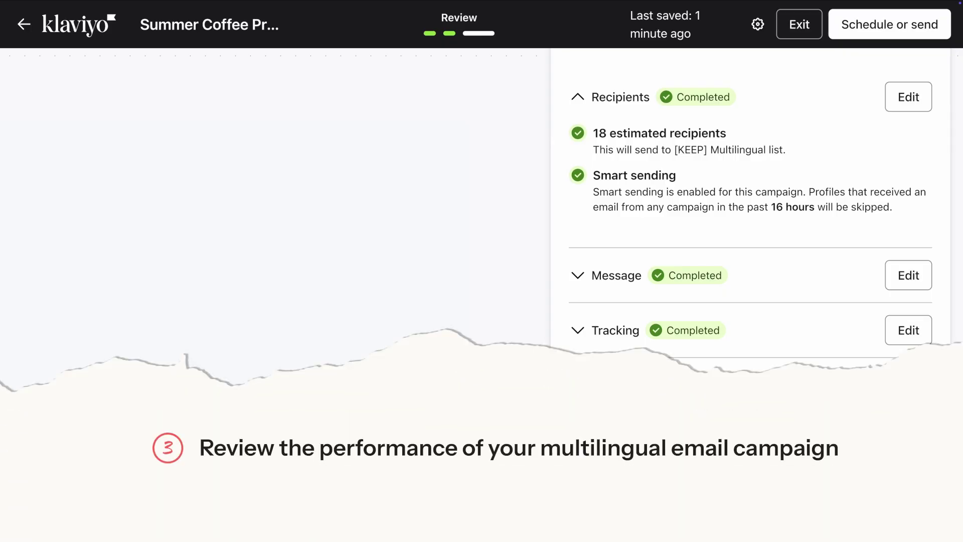
pyautogui.click(799, 25)
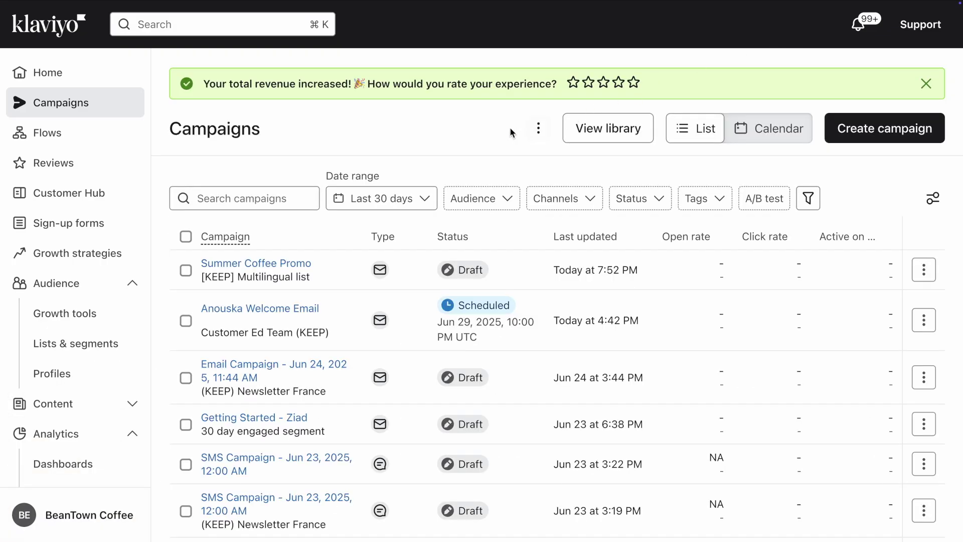
# Search campaigns for 'multi' and open the [KEEP] Multilingual email report.
pyautogui.click(273, 206)
pyautogui.write('multi')
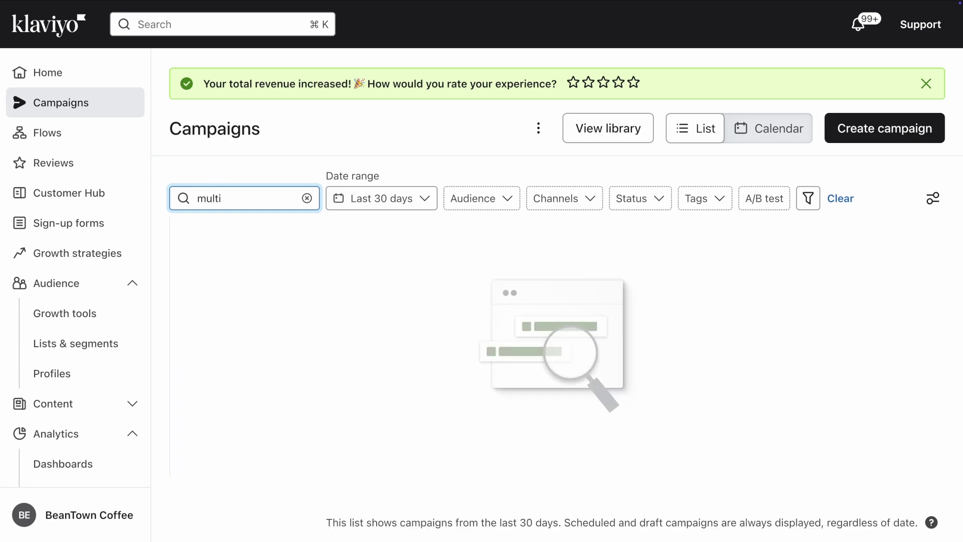
pyautogui.moveTo(309, 271)
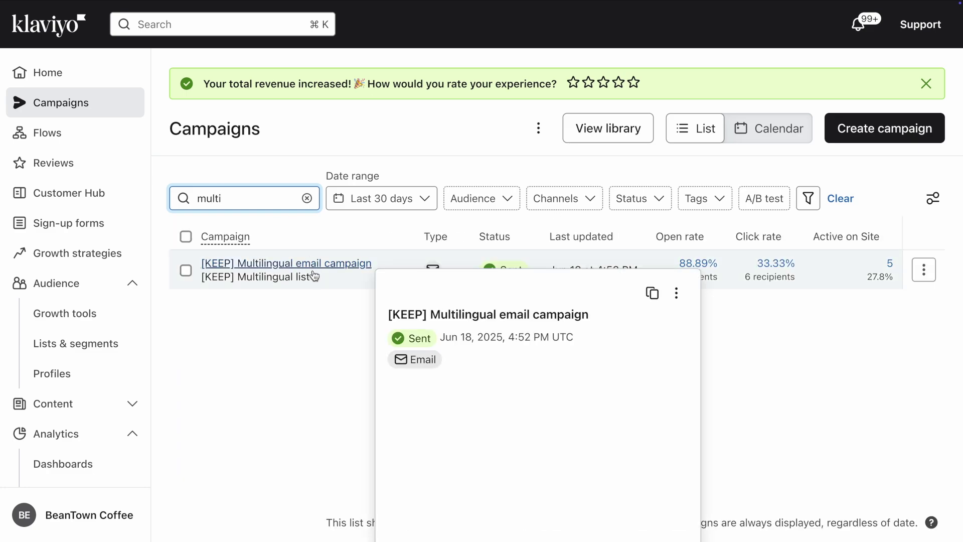
pyautogui.click(309, 269)
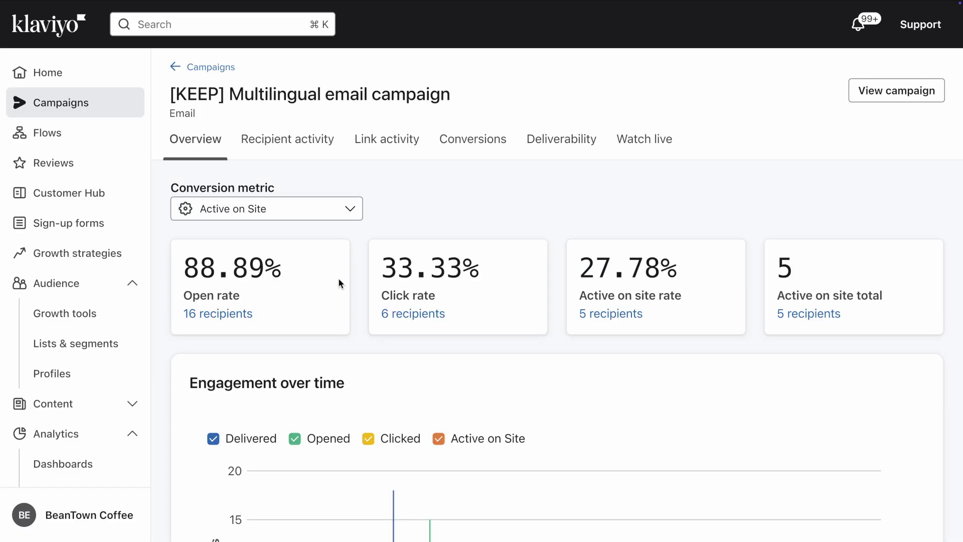
# Scroll the Overview down to the Multi-language table and open its full per-language report.
pyautogui.scroll(-3, 359, 321)
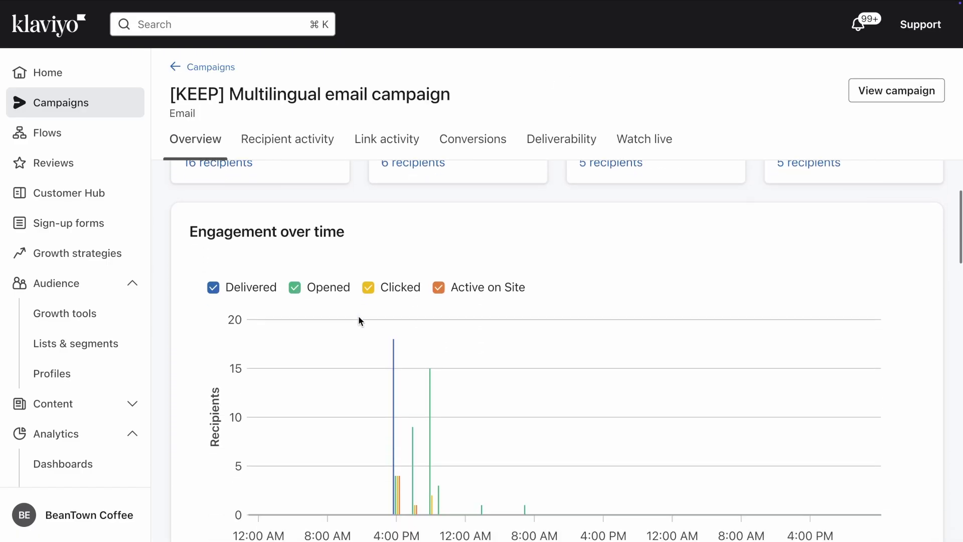
pyautogui.scroll(-1, 359, 322)
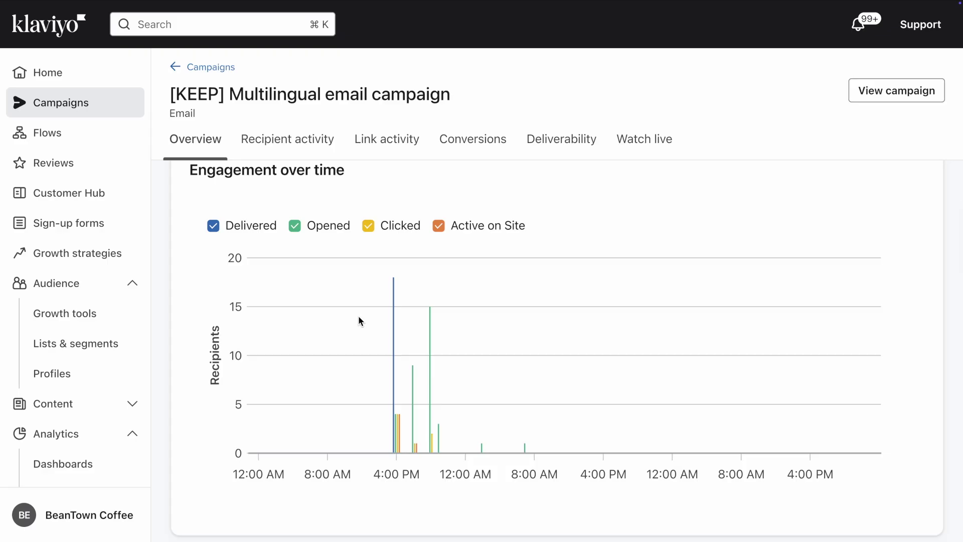
pyautogui.scroll(-10, 358, 315)
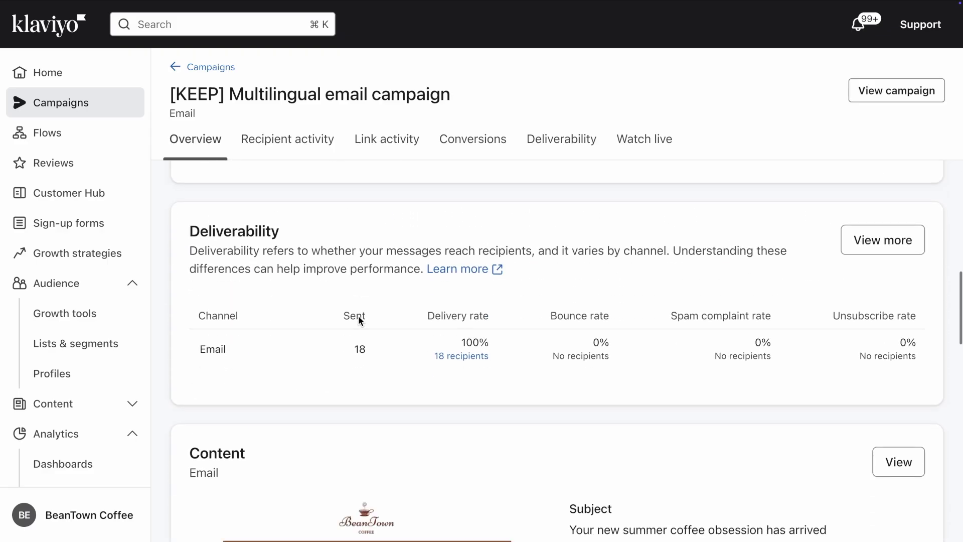
pyautogui.scroll(-12, 361, 321)
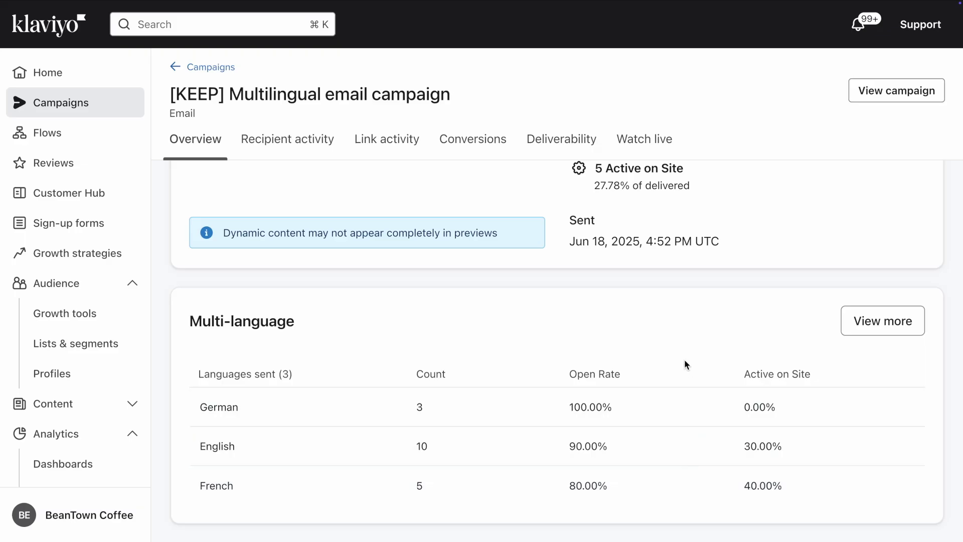
pyautogui.click(851, 332)
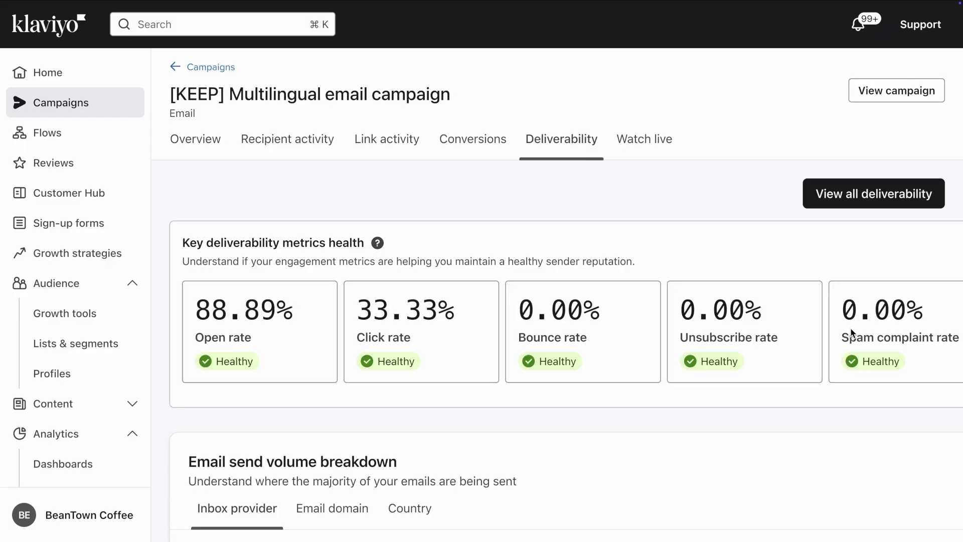
# Scroll to Performance by language received: English and French 40% clicks, German 100% opens.
pyautogui.scroll(-10, 682, 413)
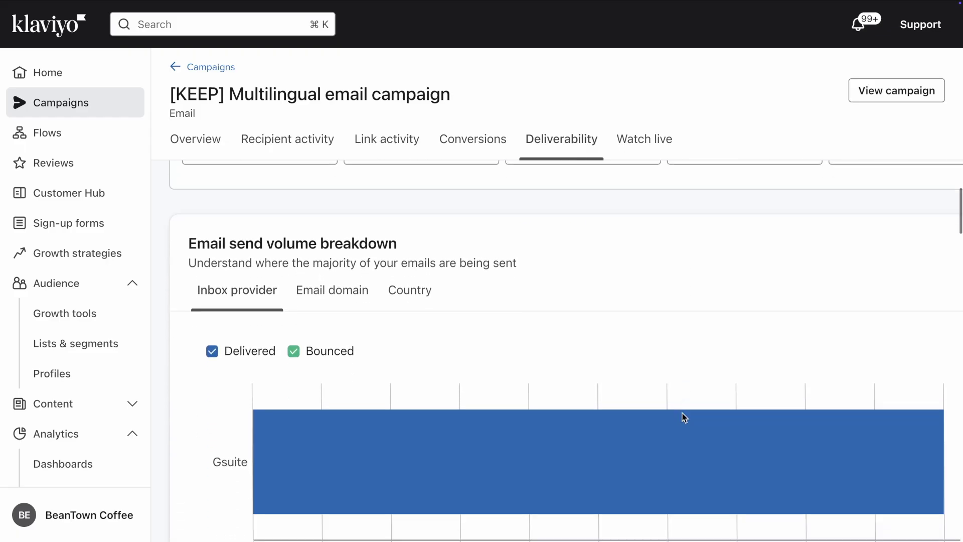
pyautogui.scroll(-15, 682, 413)
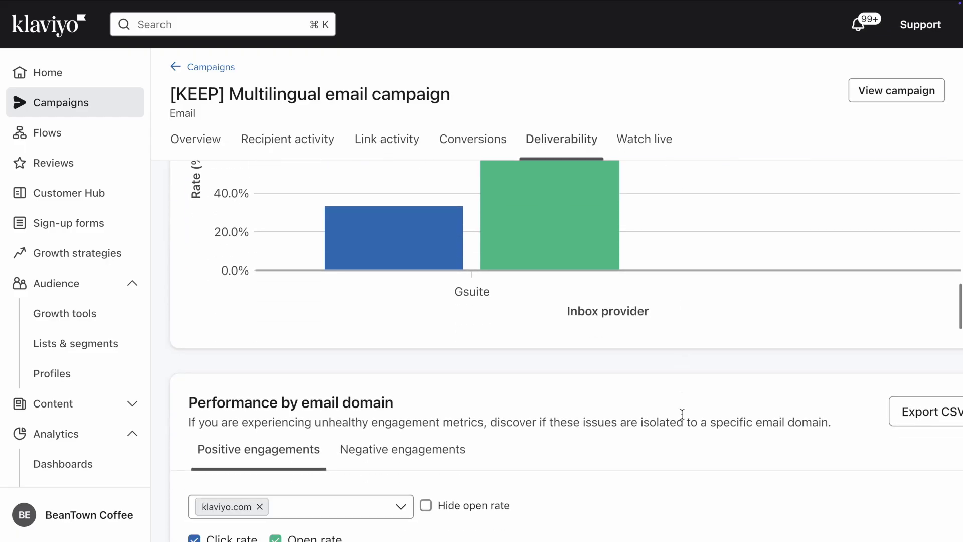
pyautogui.scroll(-10, 683, 413)
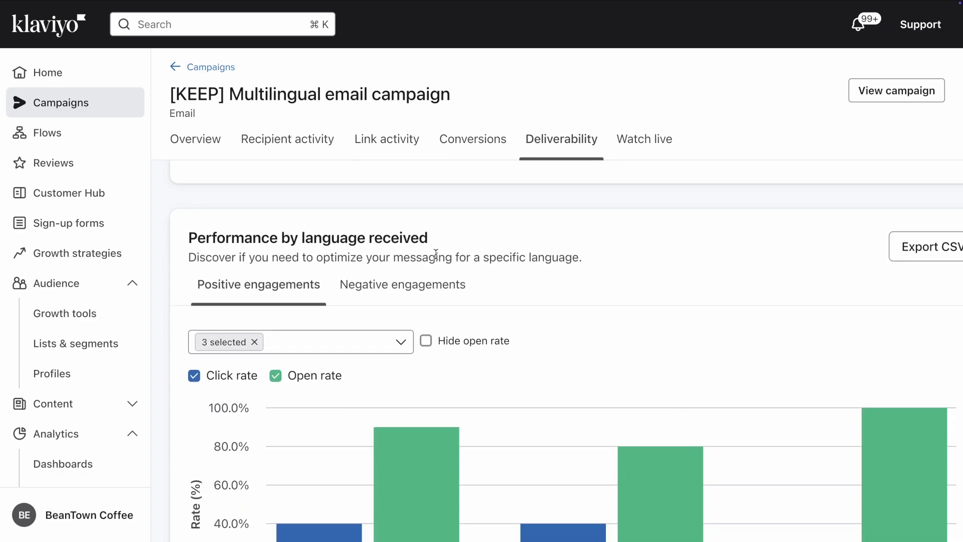
pyautogui.scroll(-3, 511, 300)
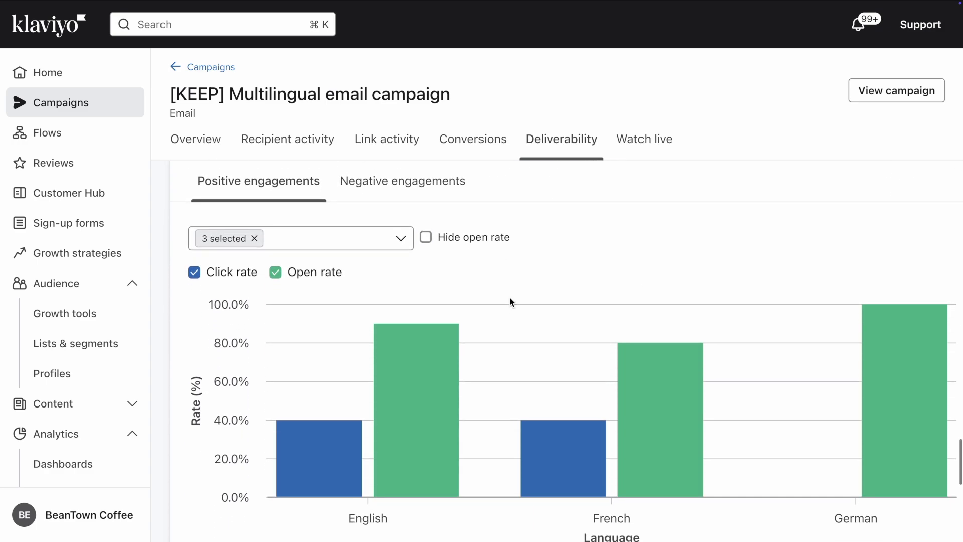
pyautogui.hscroll(-2, 510, 296)
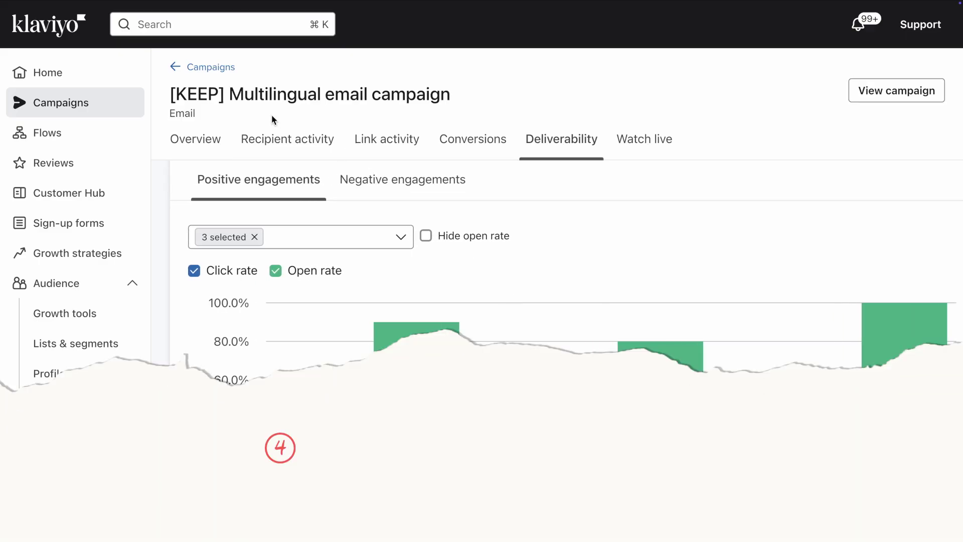
# Go from the campaign report to Flows and drop a new email under Email #2 on the No branch.
pyautogui.click(222, 75)
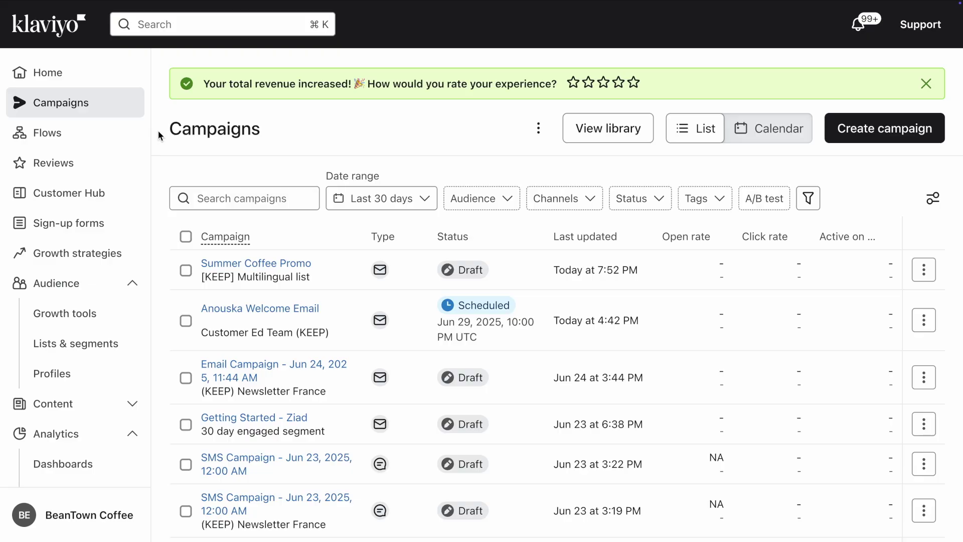
pyautogui.click(118, 135)
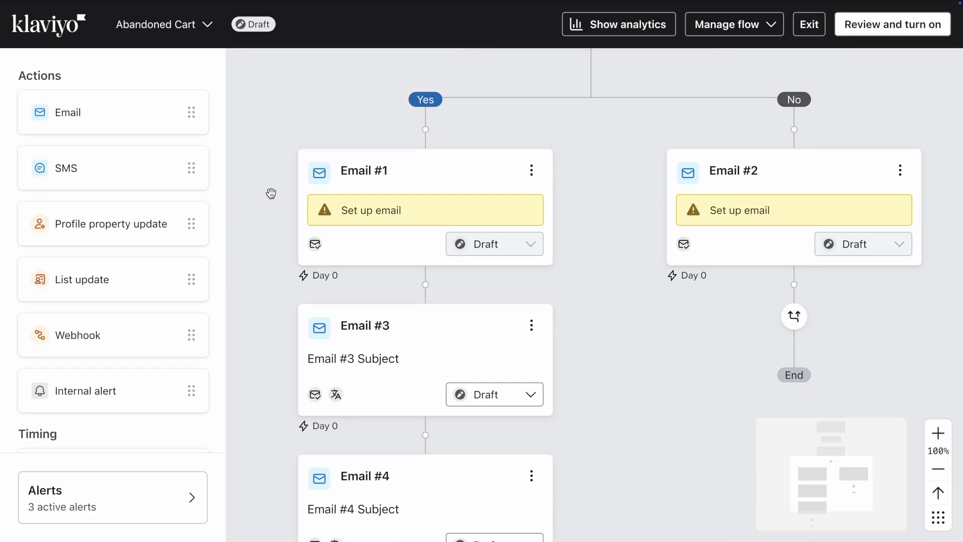
pyautogui.moveTo(153, 112); pyautogui.dragTo(775, 295)
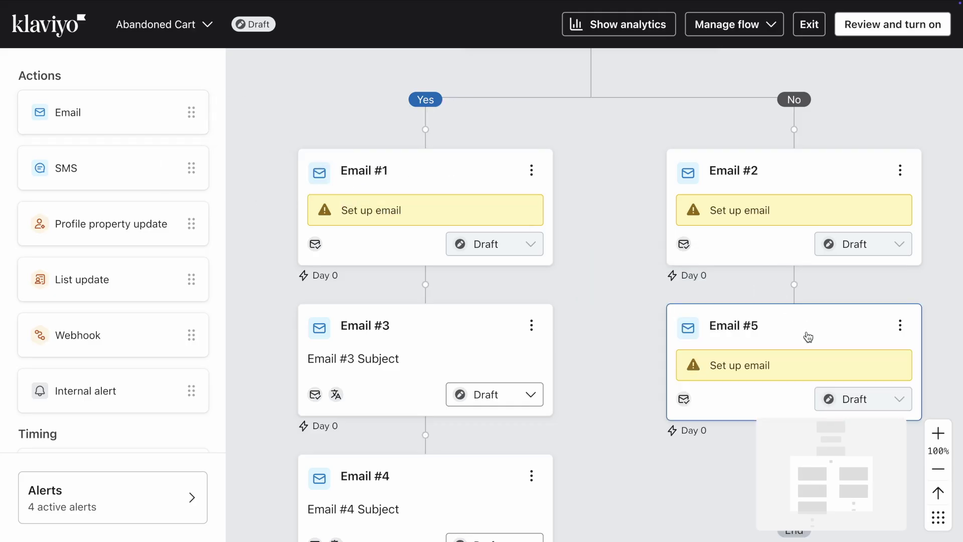
# Give Email #5 the pasted summer coffee subject line and preview text 'Taste the sunshine'.
pyautogui.click(803, 331)
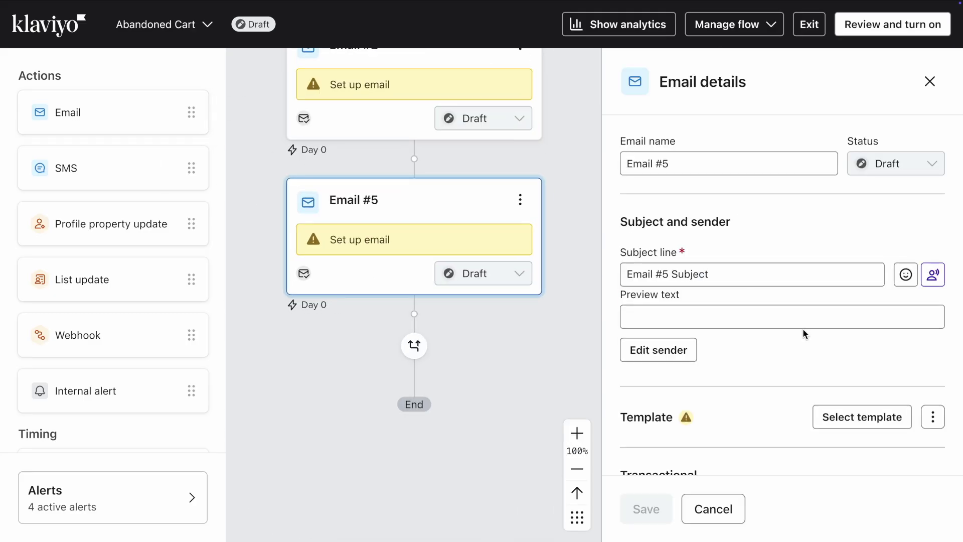
pyautogui.tripleClick(742, 274)
pyautogui.write('Your new summer coffee obsession has arrived')
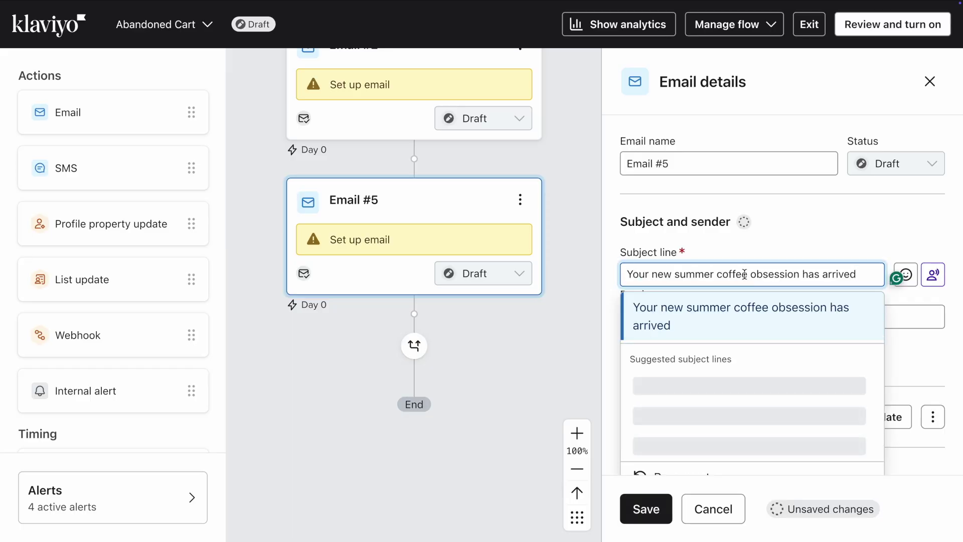
pyautogui.click(772, 248)
pyautogui.click(770, 314)
pyautogui.write('T')
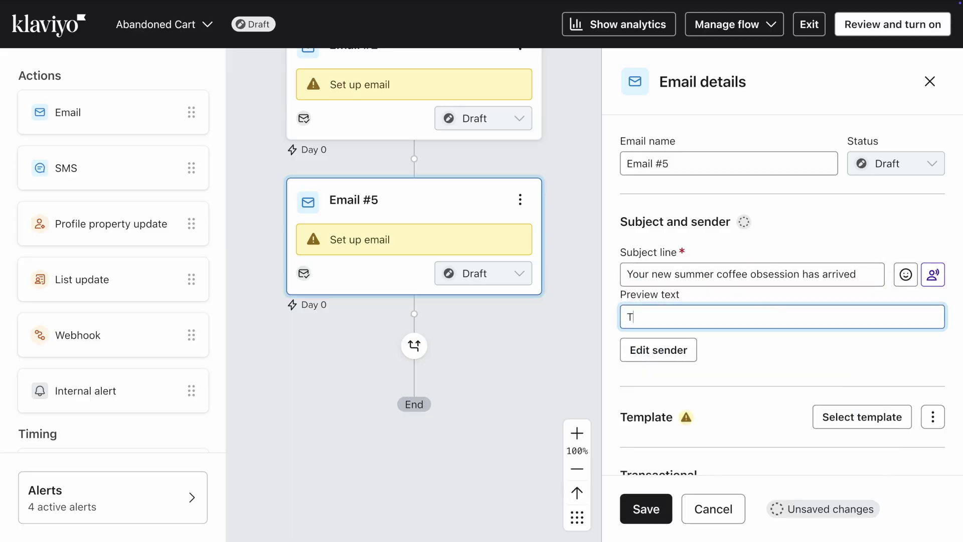
pyautogui.write('aste the sunshine')
pyautogui.click(805, 348)
pyautogui.scroll(-1, 805, 349)
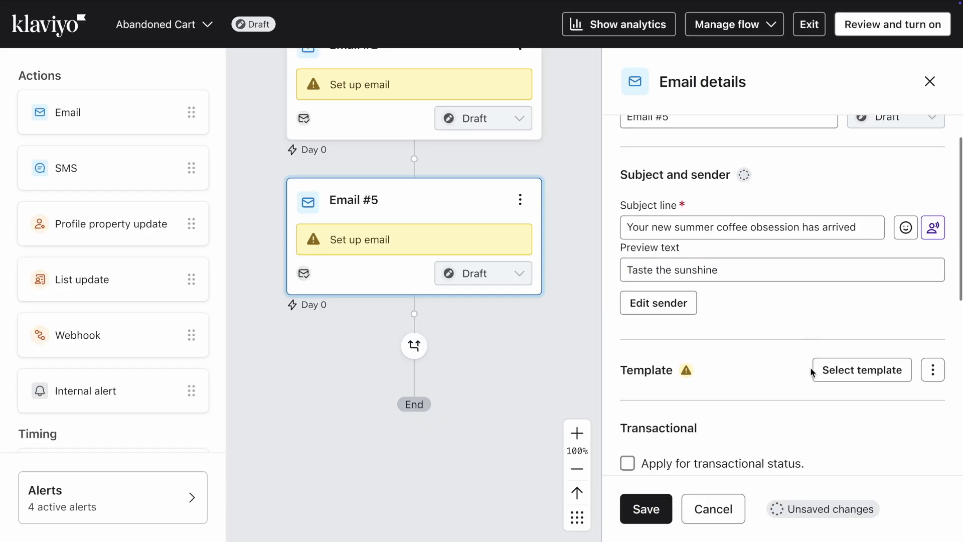
# Apply the saved KEEP - Multilingual template, found by searching 'multi', to Email #5.
pyautogui.click(849, 383)
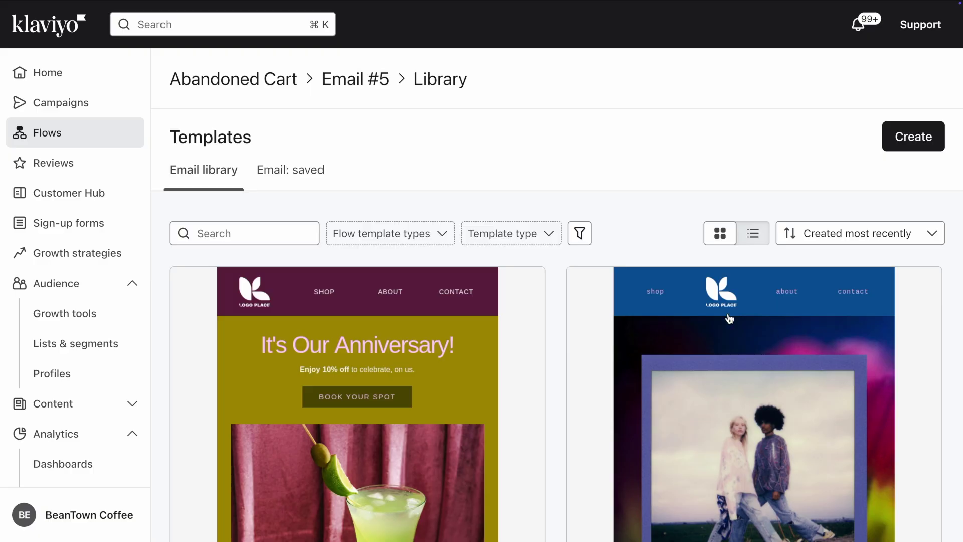
pyautogui.click(320, 178)
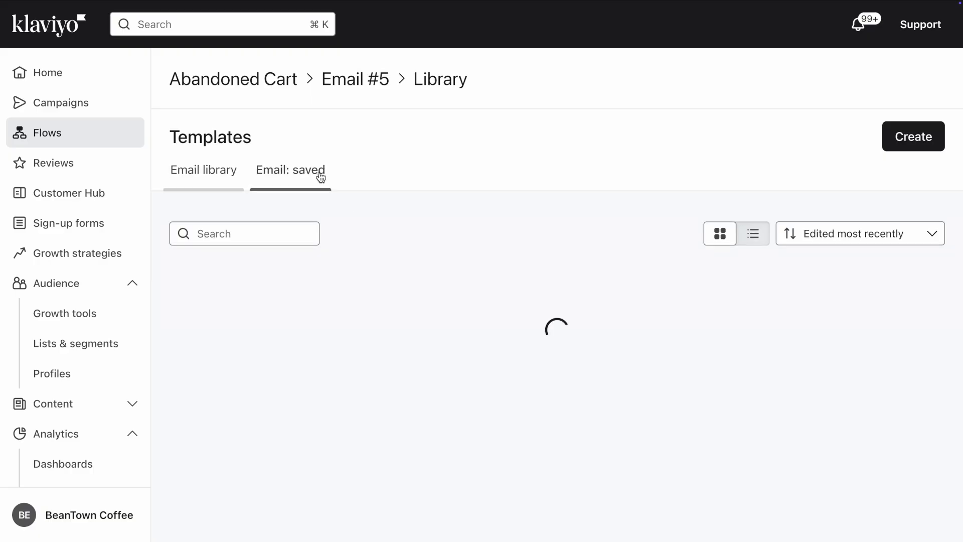
pyautogui.click(290, 239)
pyautogui.write('multi')
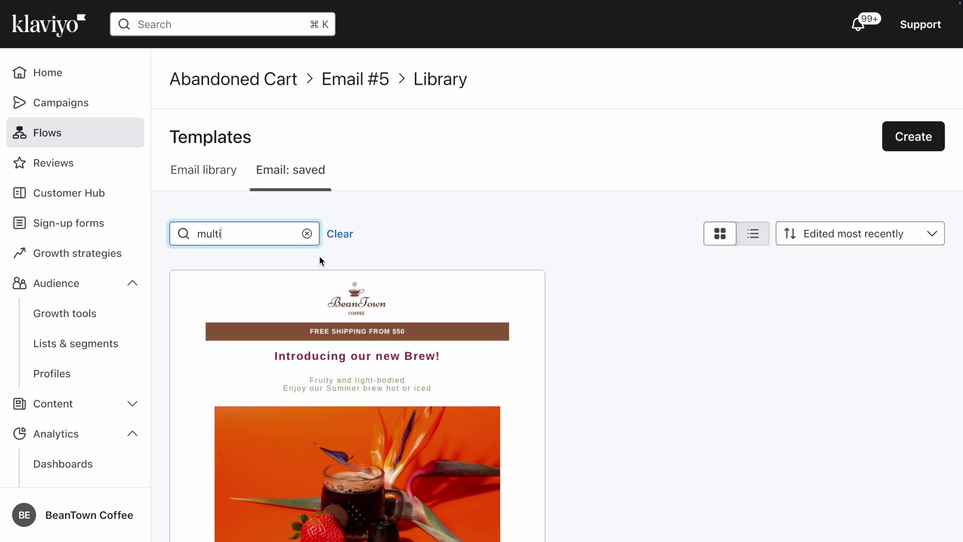
pyautogui.click(381, 361)
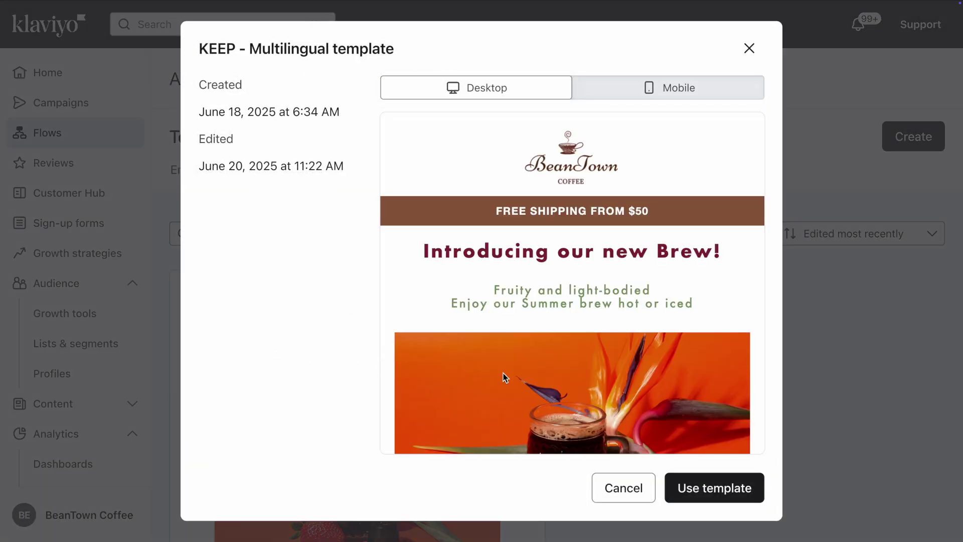
pyautogui.click(698, 502)
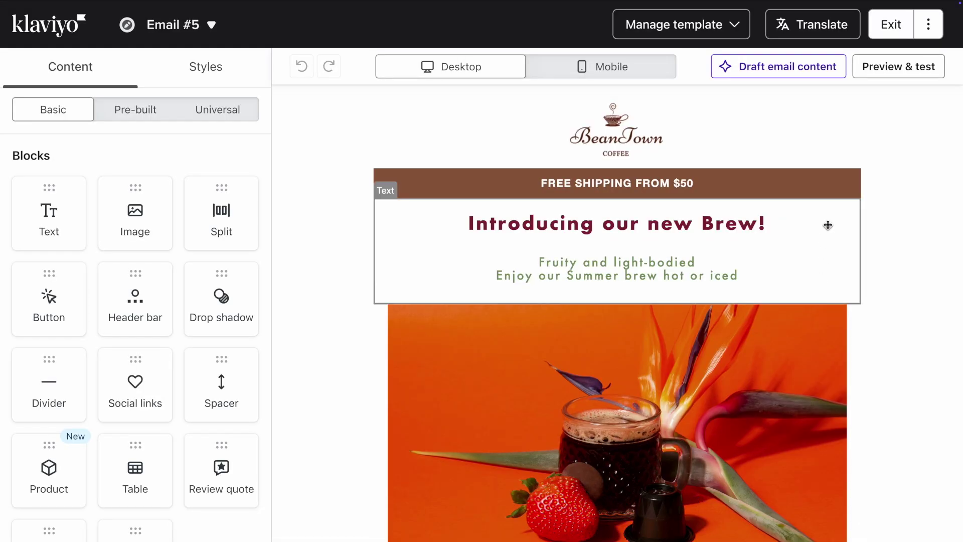
# Generate French and German translations for Email #5 and finish the translation review.
pyautogui.click(831, 32)
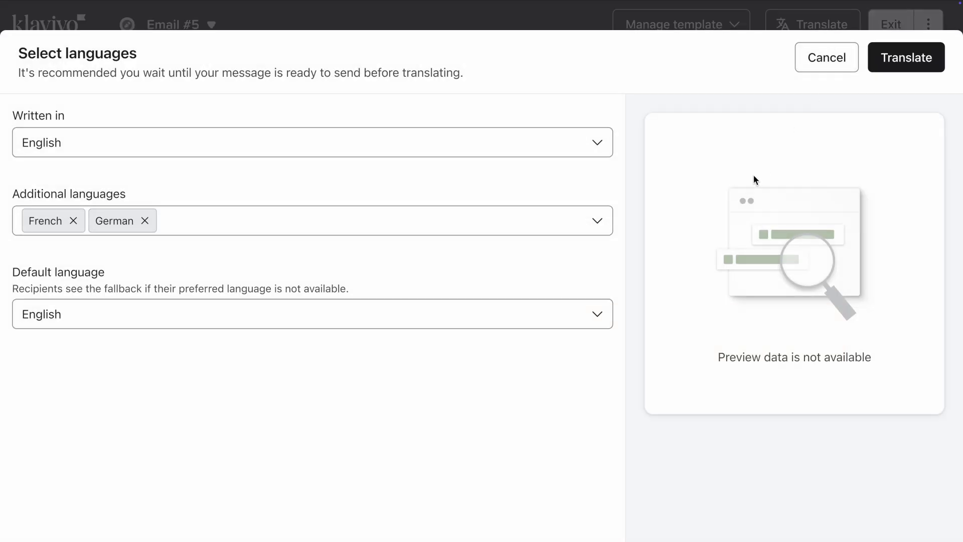
pyautogui.click(874, 68)
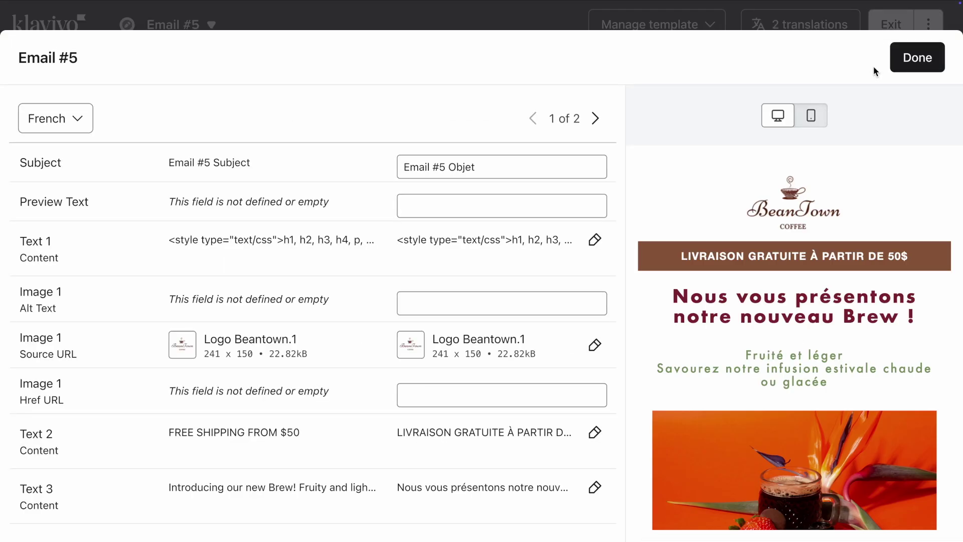
pyautogui.click(909, 68)
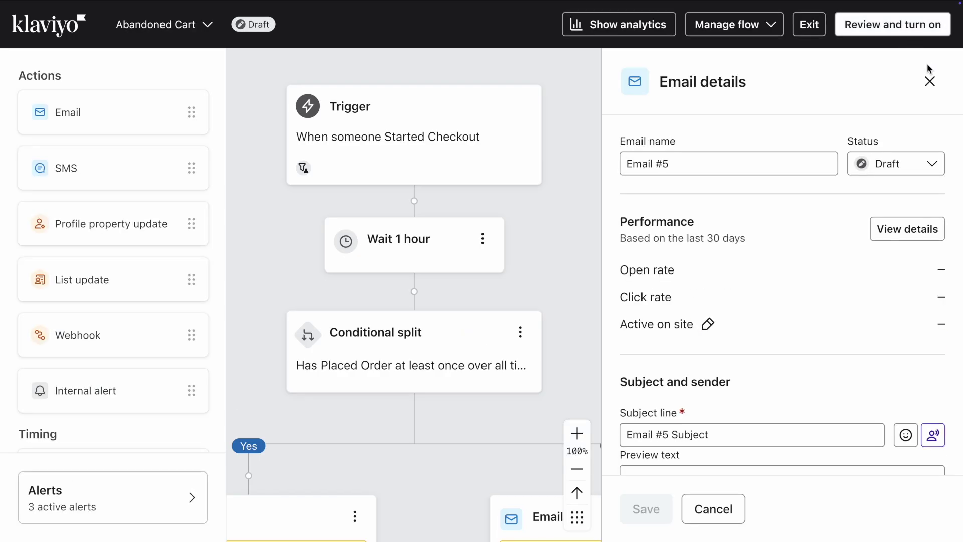
# Close the details panel and check Email #5's translation status: English, French, German.
pyautogui.click(930, 81)
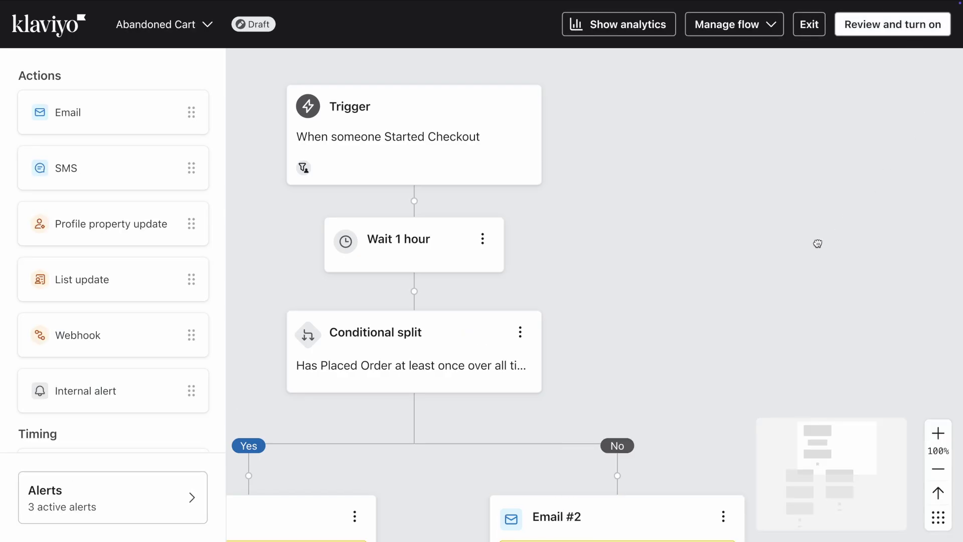
pyautogui.moveTo(817, 243); pyautogui.dragTo(813, 88)
pyautogui.moveTo(800, 295); pyautogui.dragTo(797, 128)
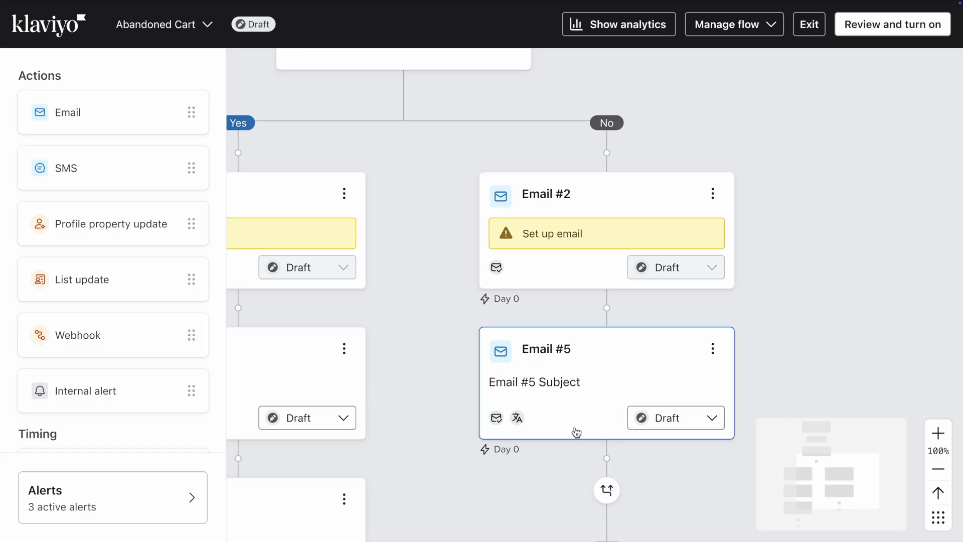
pyautogui.moveTo(520, 420)
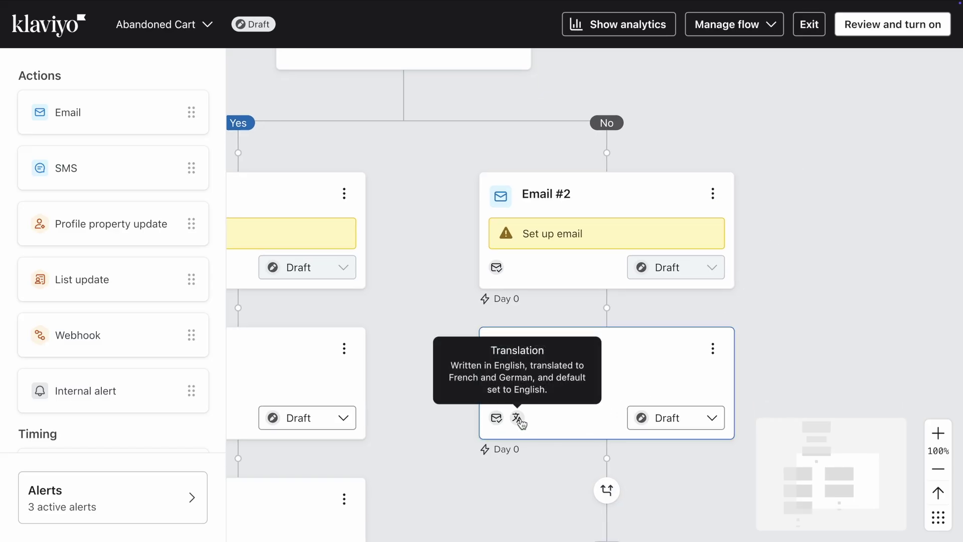